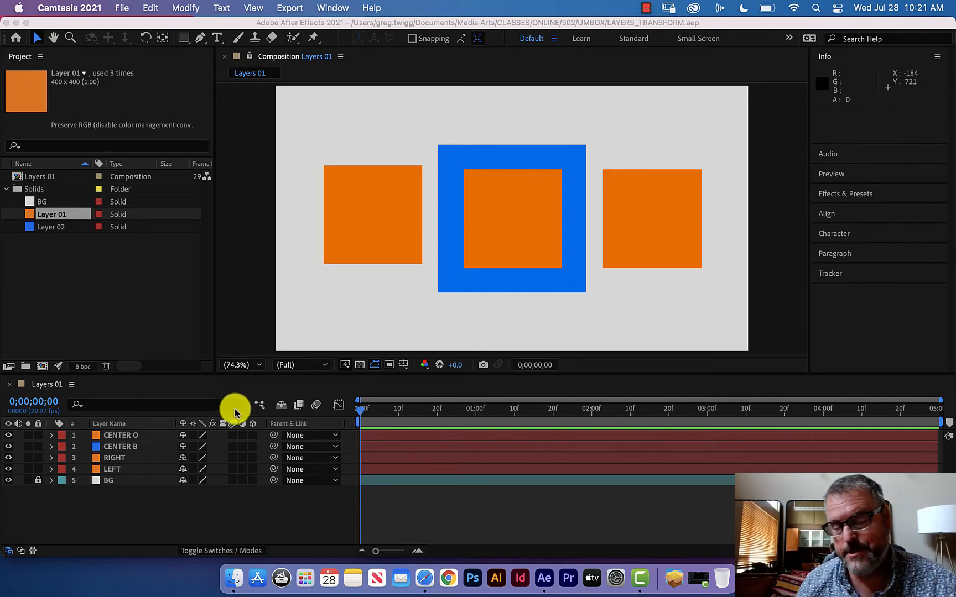
# Step: Select the CENTER O layer and hide the layer controls in the composition view
pyautogui.click(117, 437)
pyautogui.click(117, 436)
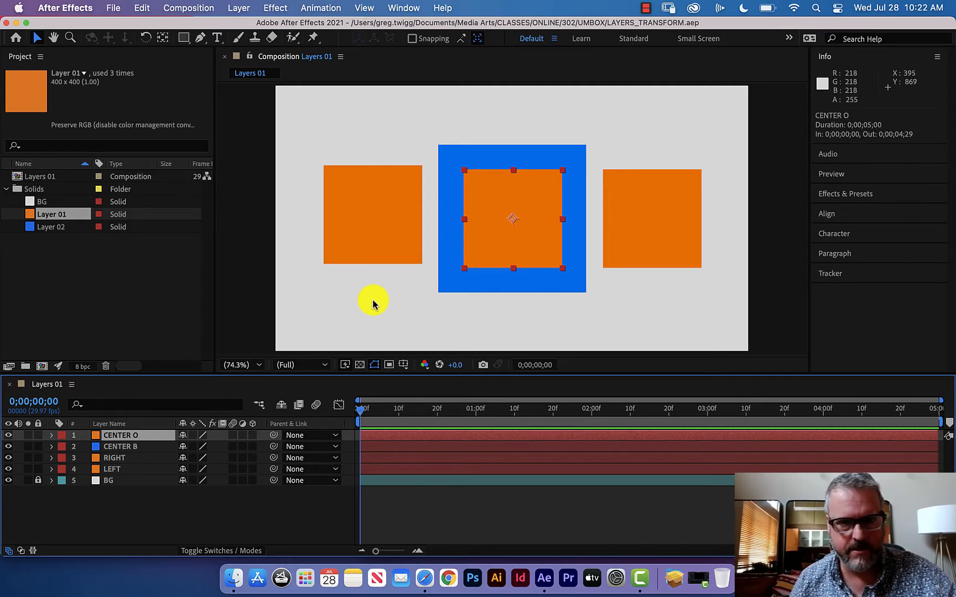
pyautogui.click(364, 8)
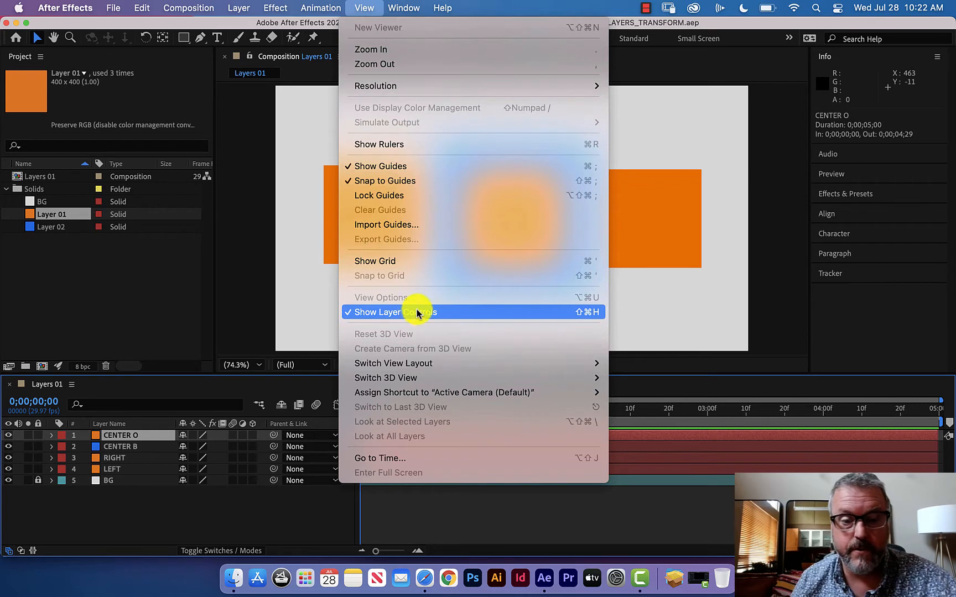
pyautogui.click(583, 313)
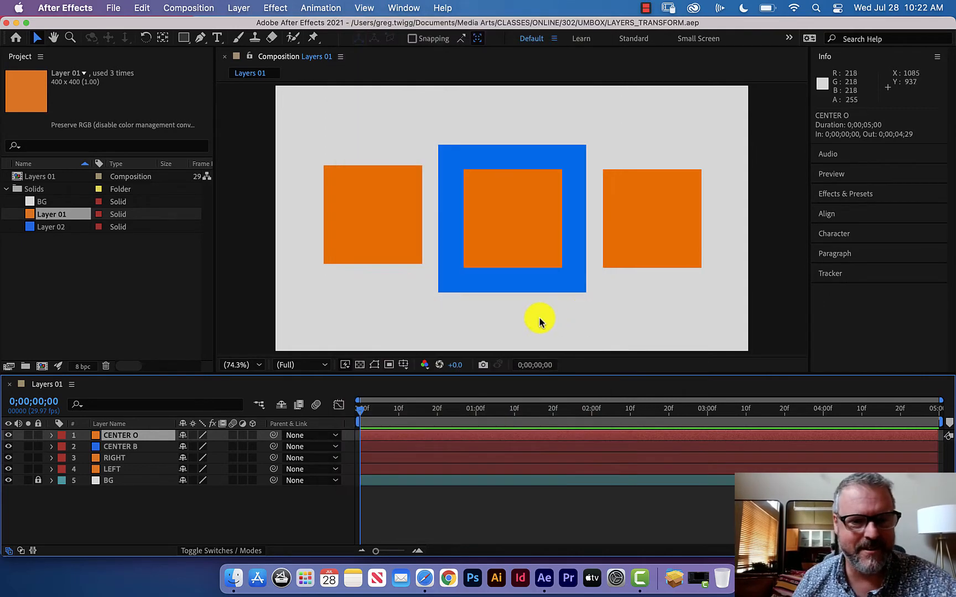
pyautogui.click(123, 445)
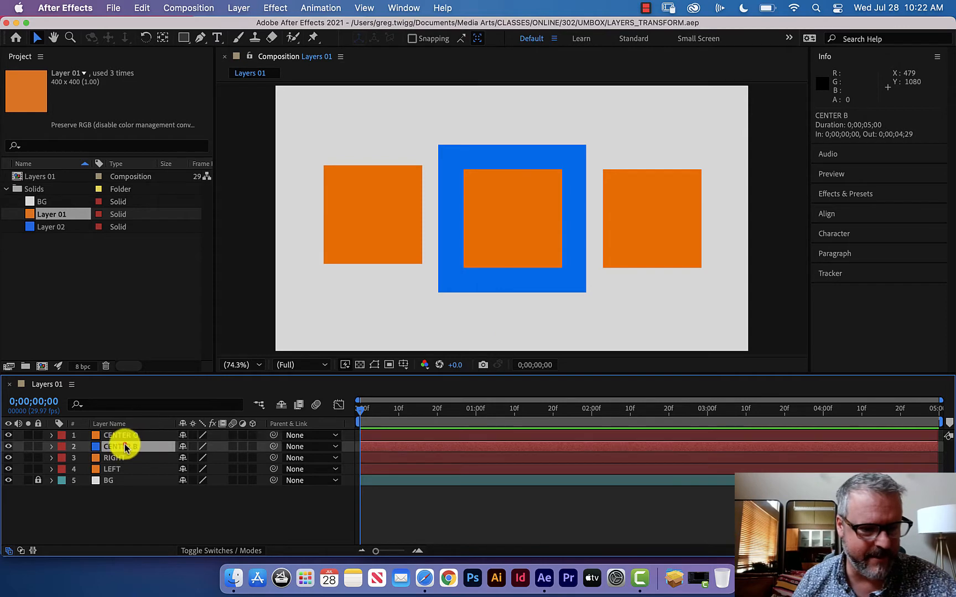
pyautogui.click(127, 435)
pyautogui.click(131, 443)
pyautogui.doubleClick(132, 443)
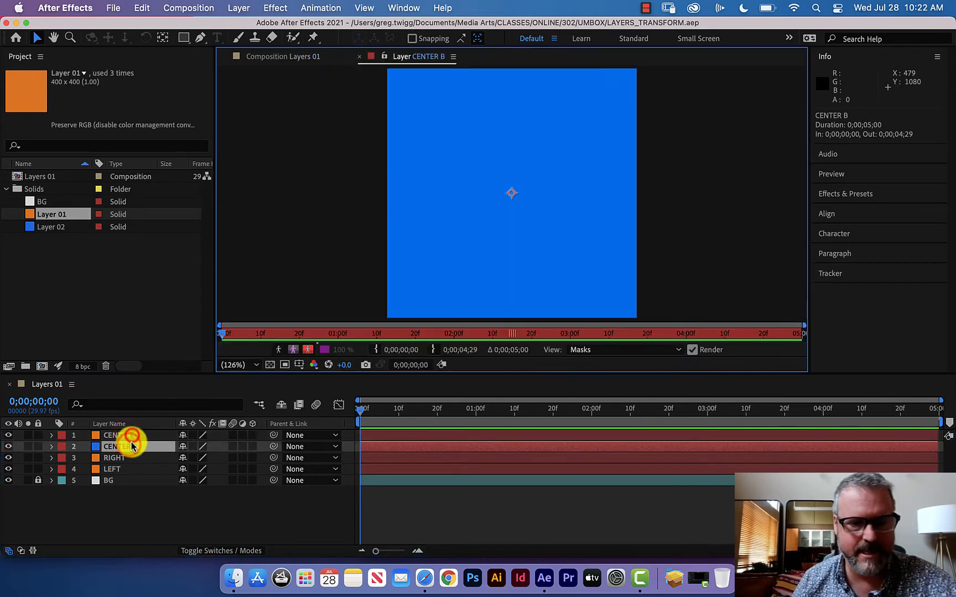
pyautogui.click(359, 57)
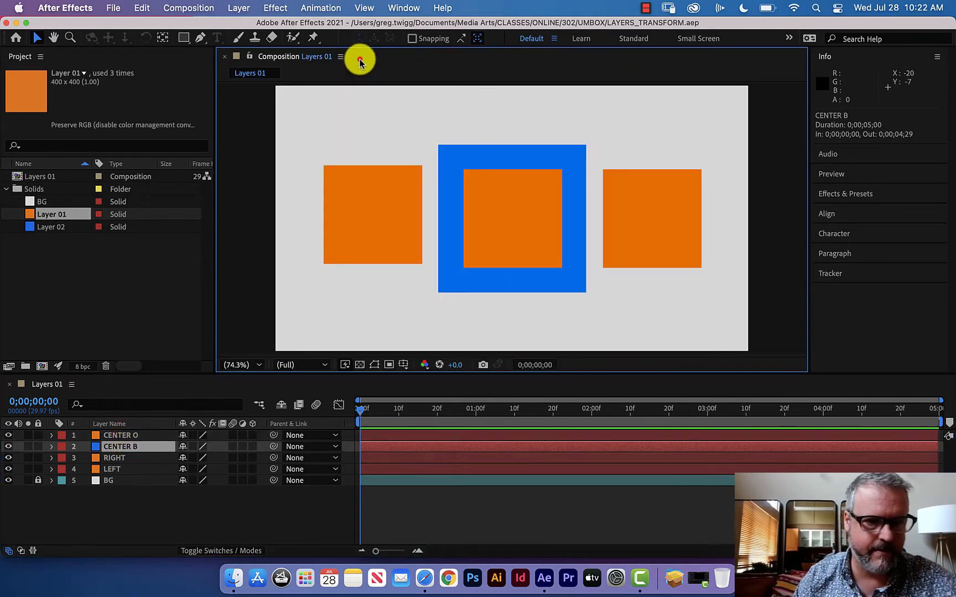
# Step: Select the CENTER O layer and show the layer controls in the composition view
pyautogui.click(124, 435)
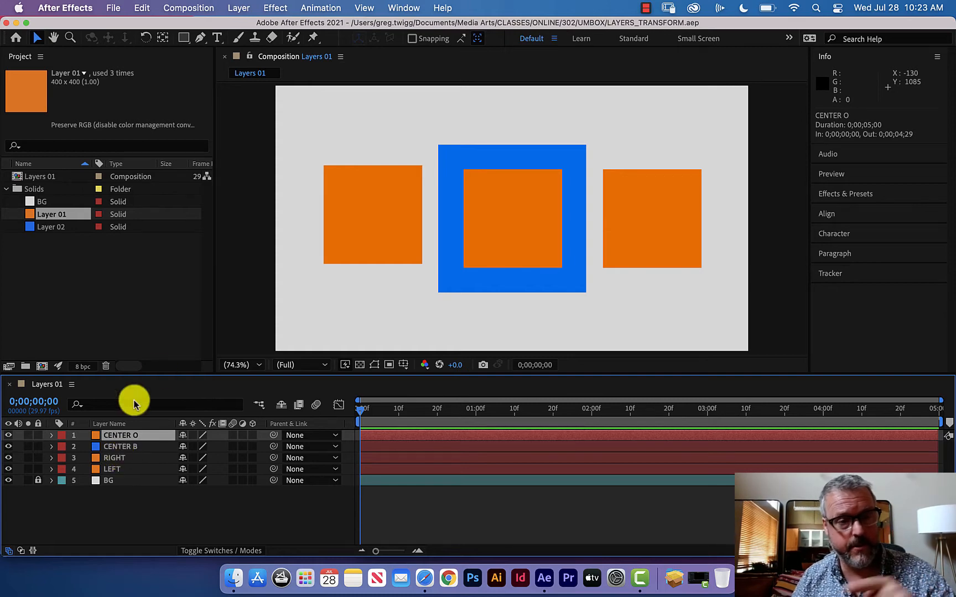
pyautogui.click(364, 8)
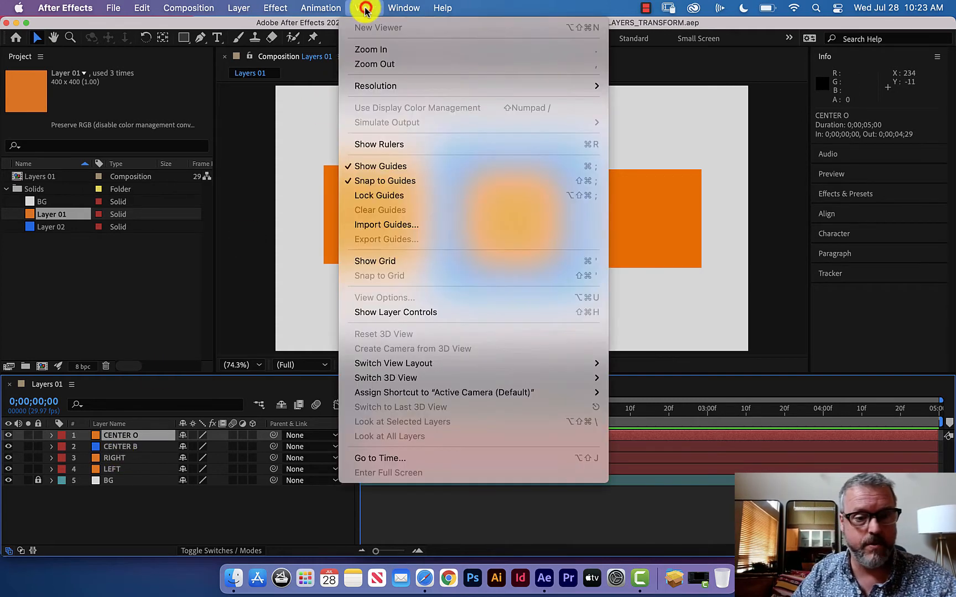
pyautogui.click(389, 313)
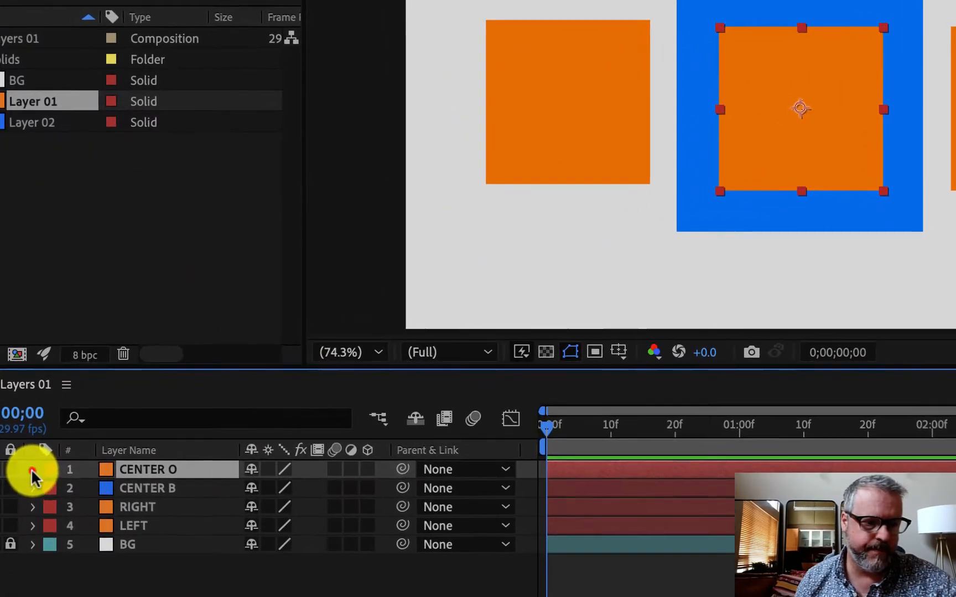
# Step: Expand the Transform properties of the CENTER O layer and select its Anchor Point property
pyautogui.click(51, 436)
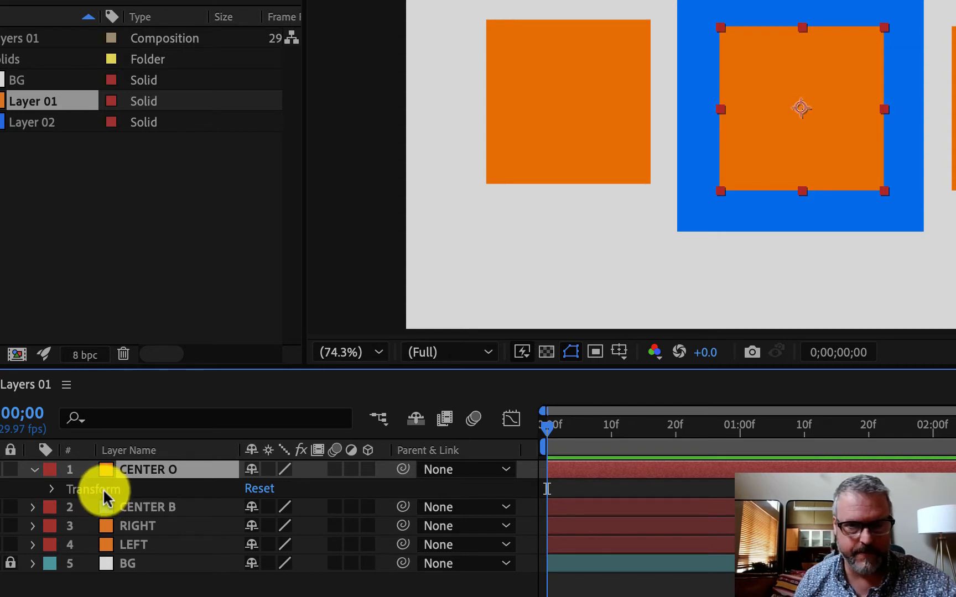
pyautogui.click(52, 489)
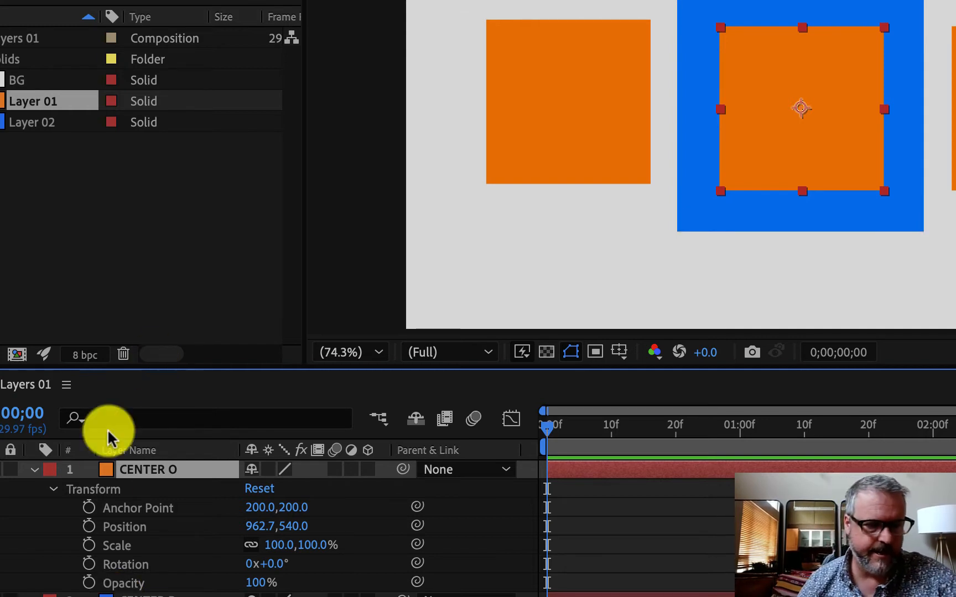
pyautogui.click(125, 511)
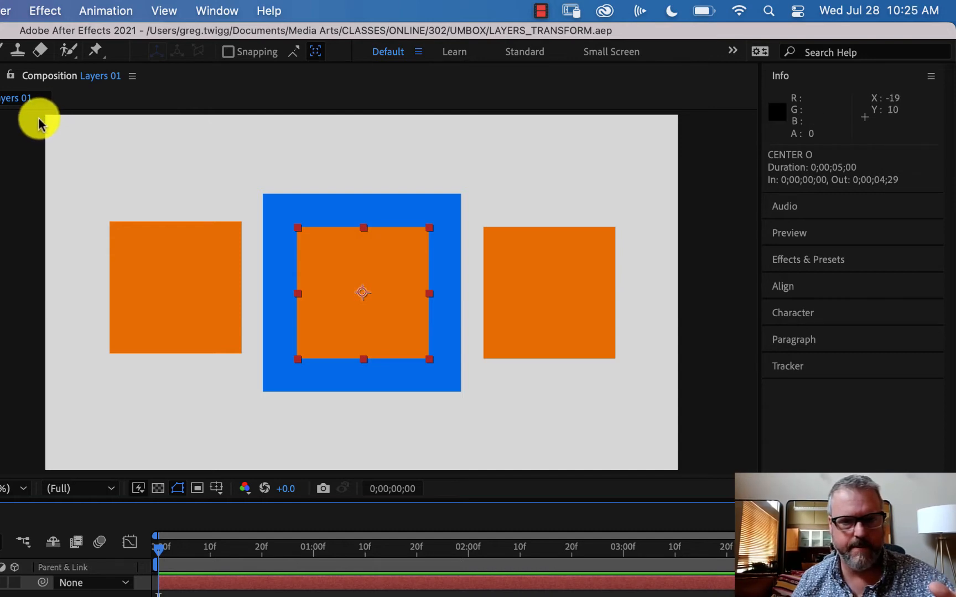
pyautogui.click(831, 79)
pyautogui.click(830, 82)
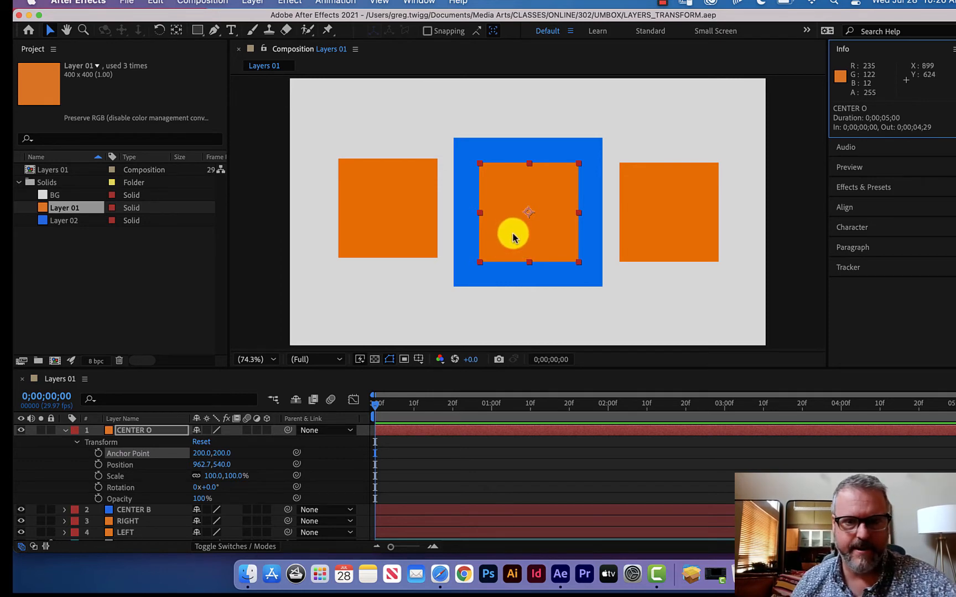
# Step: Examine the size settings for a new solid and close them without creating a layer
pyautogui.click(252, 3)
pyautogui.moveTo(252, 18)
pyautogui.click(406, 32)
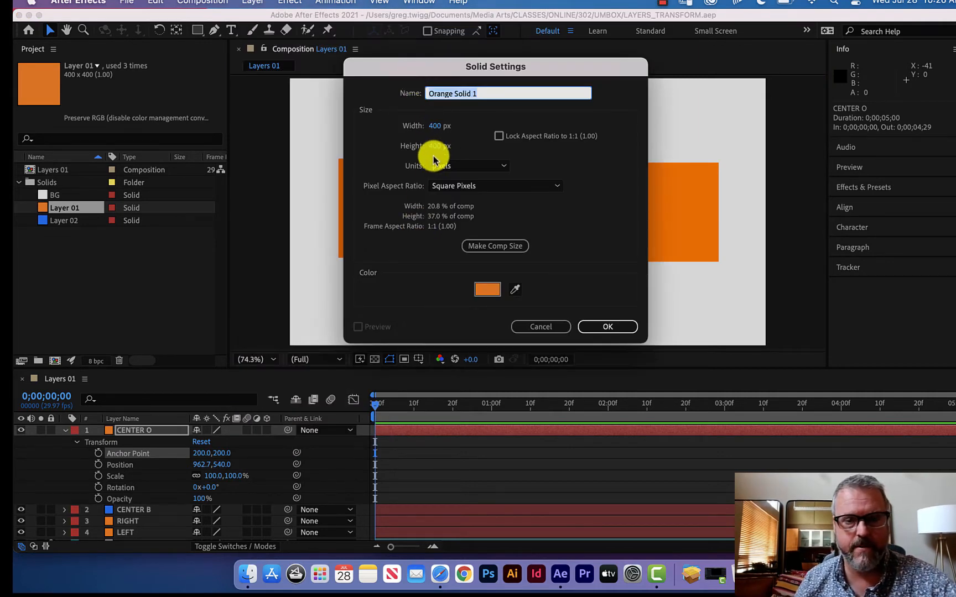
pyautogui.click(531, 326)
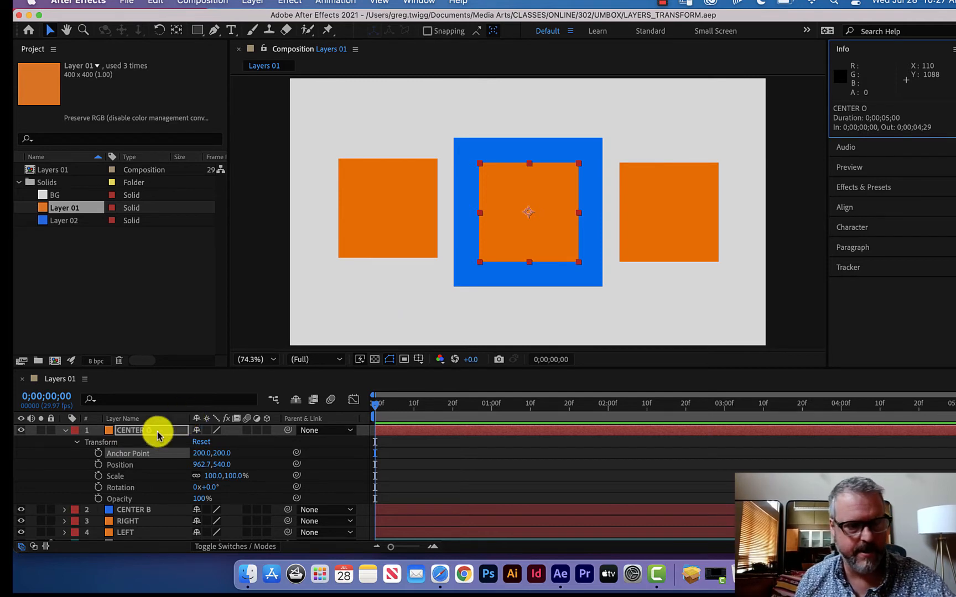
# Step: Set the X position of the CENTER O layer to 960 and save the project
pyautogui.click(122, 466)
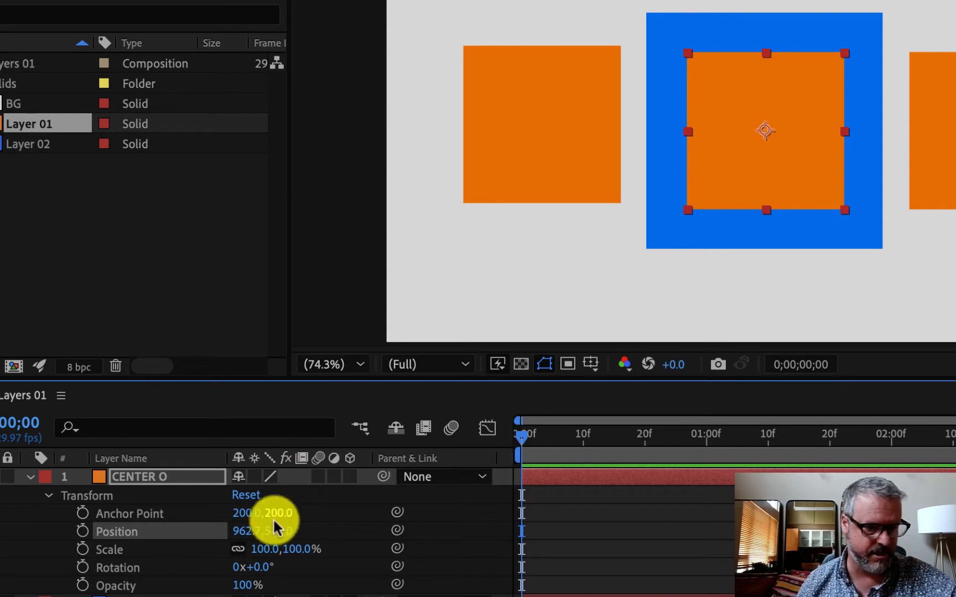
pyautogui.click(243, 532)
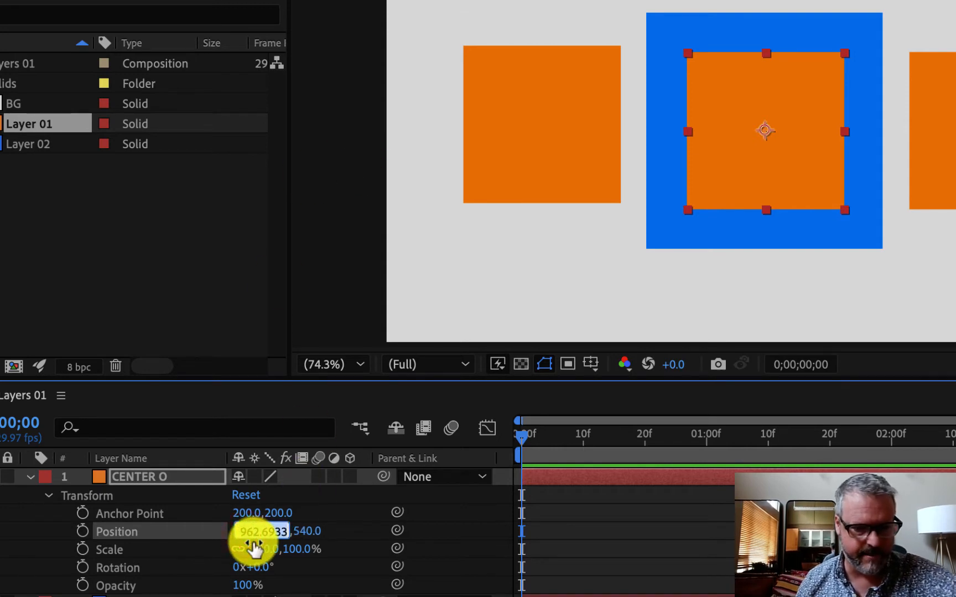
pyautogui.write('960')
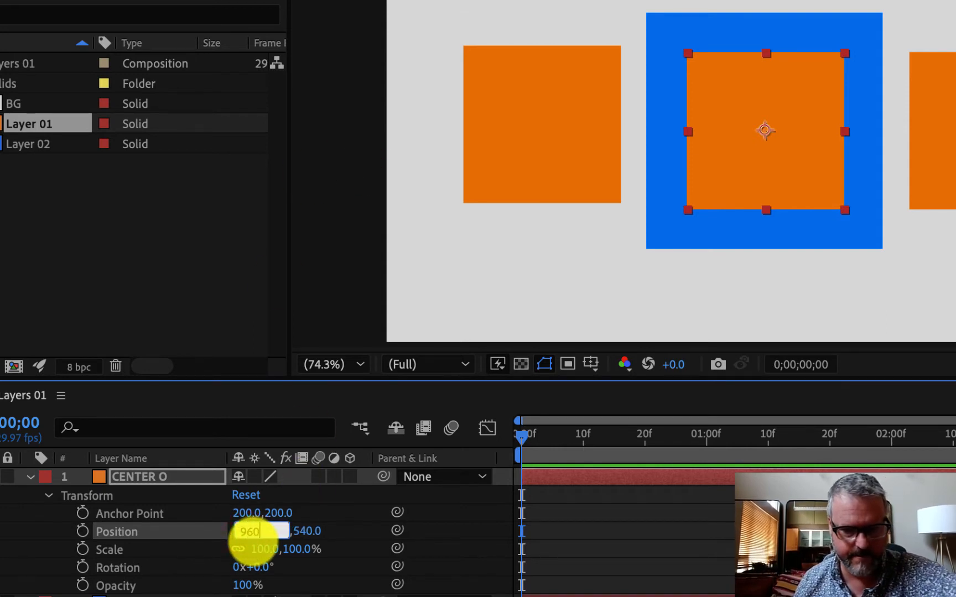
pyautogui.press('Return')
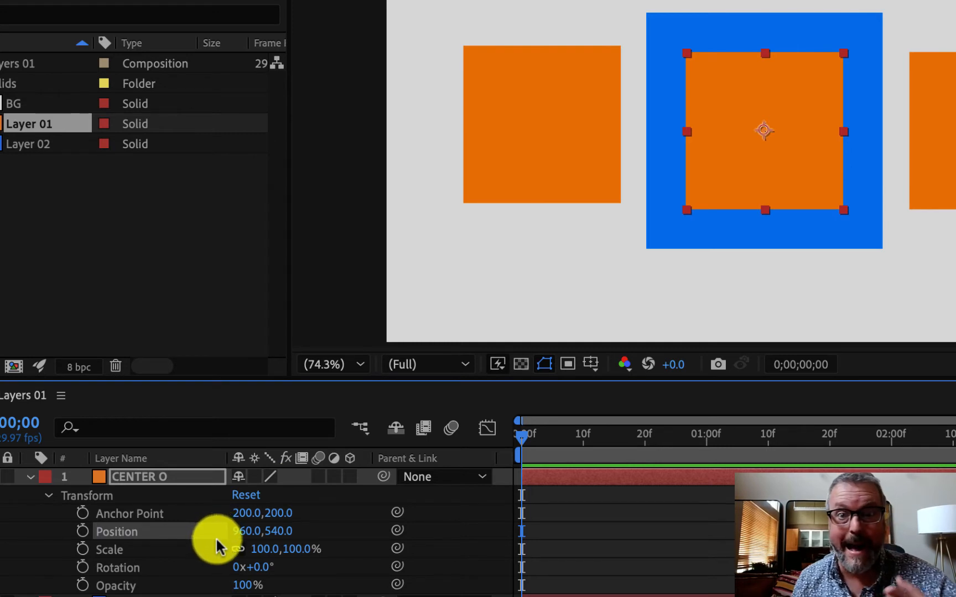
pyautogui.press('super+s')
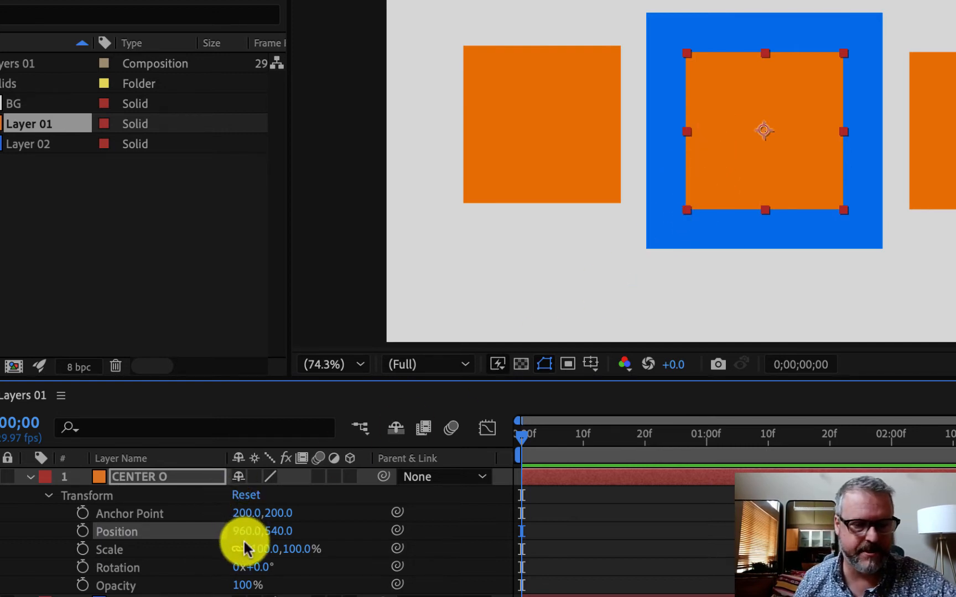
# Step: Examine CENTER O's Scale, Rotation, Opacity, Anchor Point and Position properties one after another
pyautogui.click(159, 551)
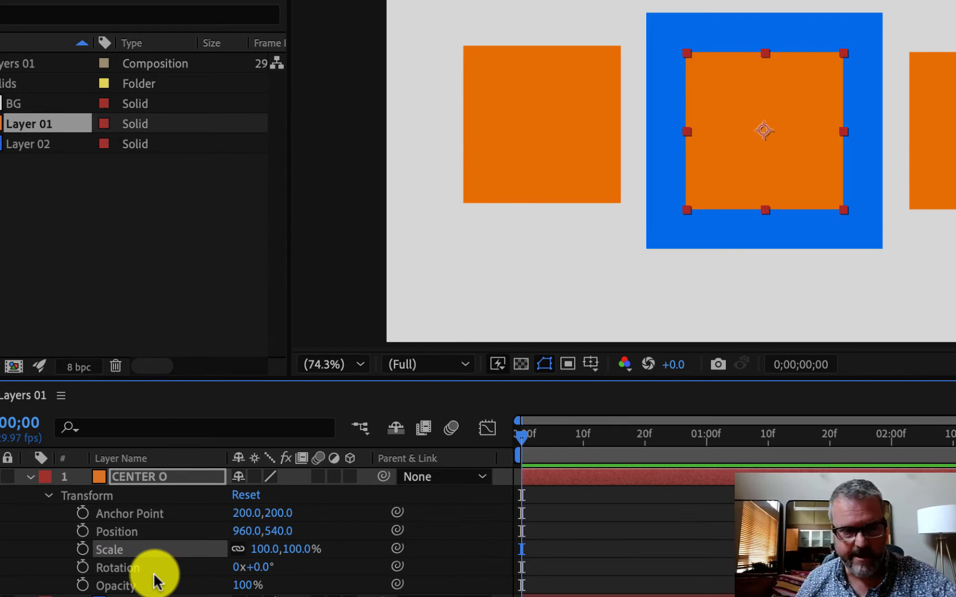
pyautogui.click(166, 567)
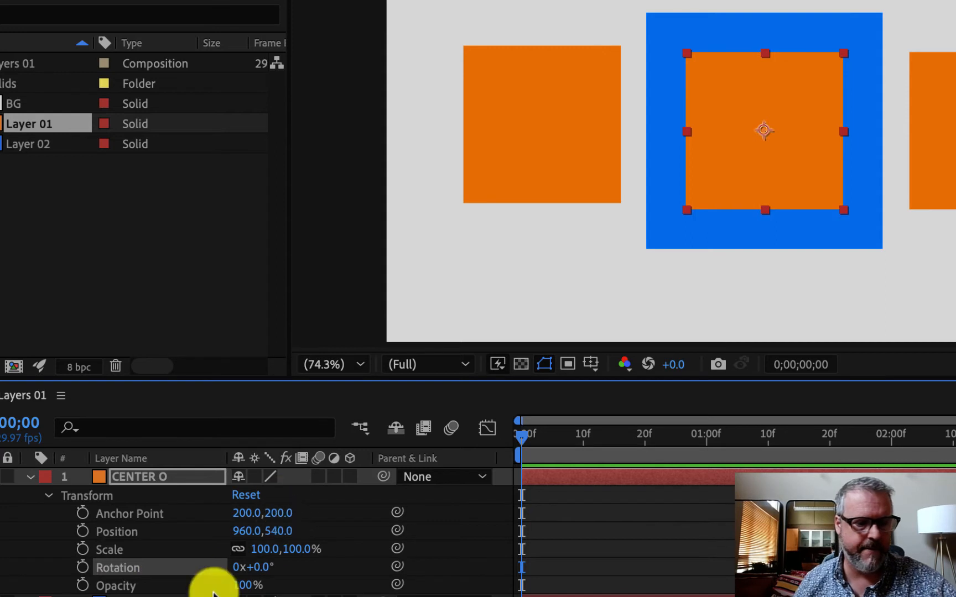
pyautogui.click(195, 584)
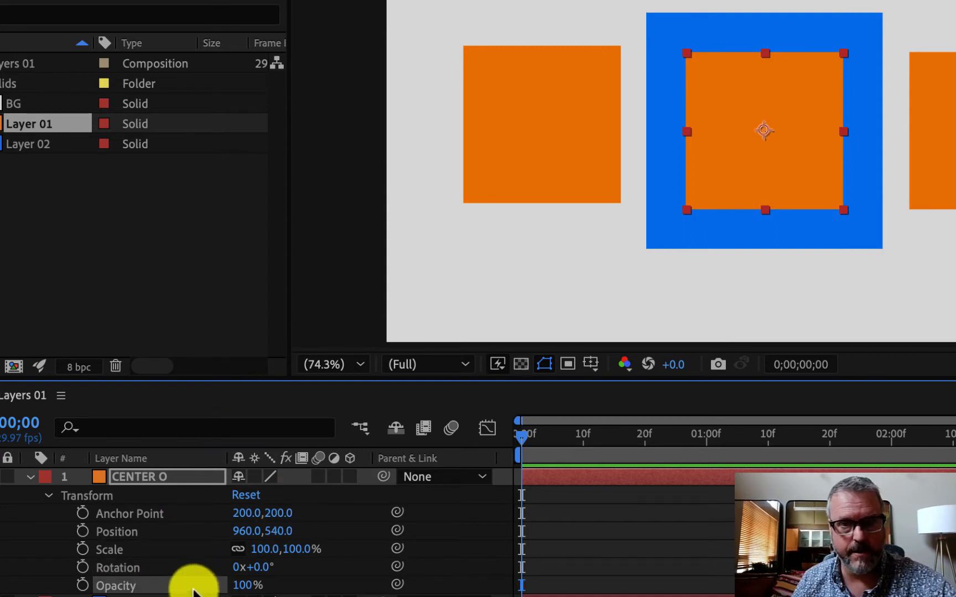
pyautogui.click(196, 510)
pyautogui.click(194, 528)
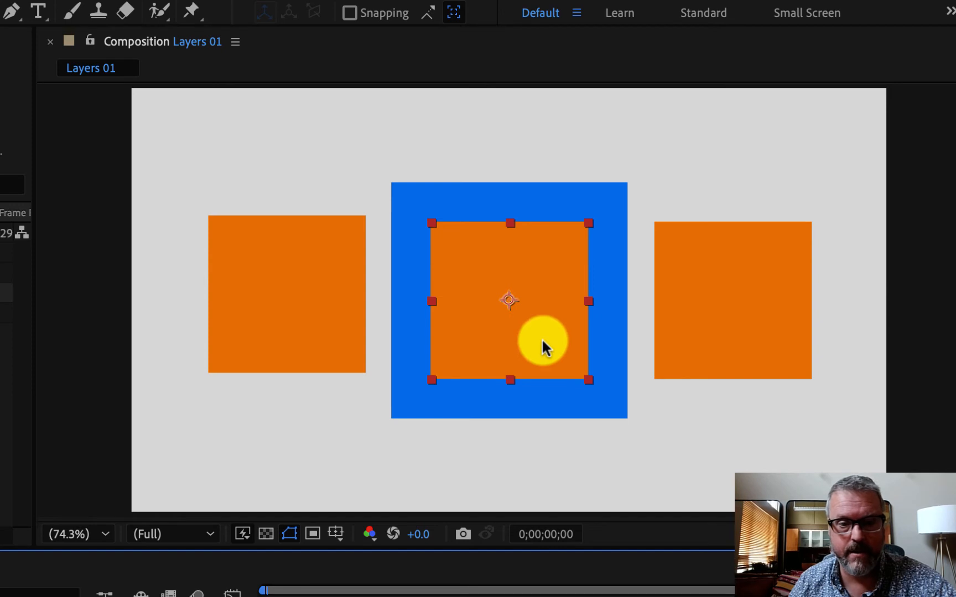
# Step: Move the center orange square freely to the composition's top-left corner and bottom-right corner, and return it to the center
pyautogui.moveTo(545, 343); pyautogui.dragTo(574, 350)
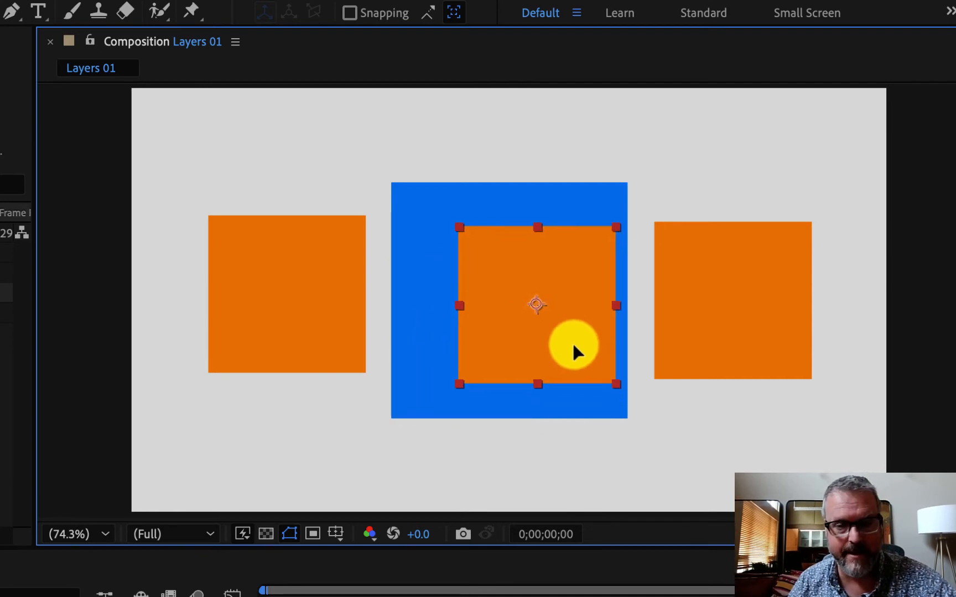
pyautogui.moveTo(573, 345); pyautogui.dragTo(169, 124)
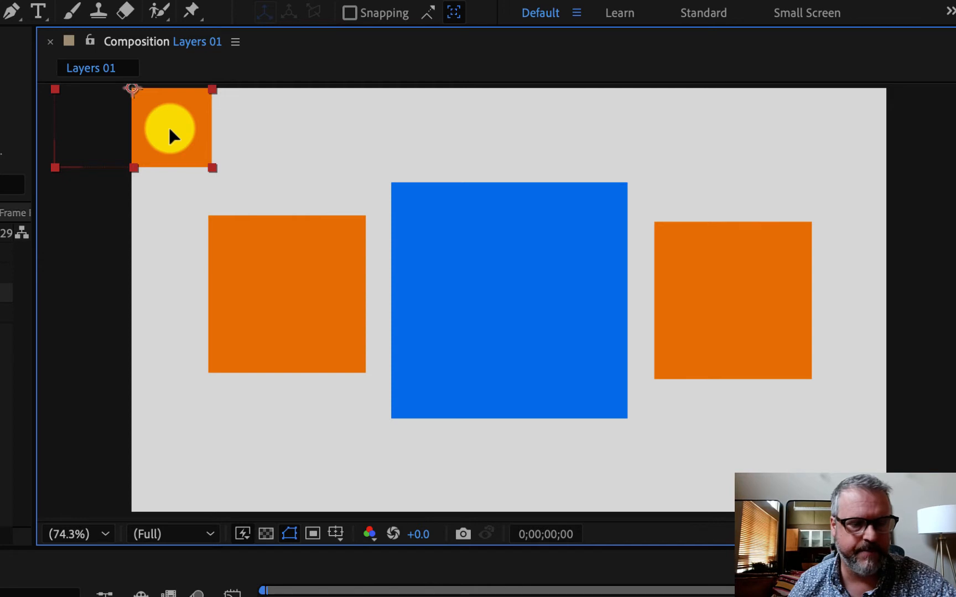
pyautogui.moveTo(168, 126); pyautogui.dragTo(946, 575)
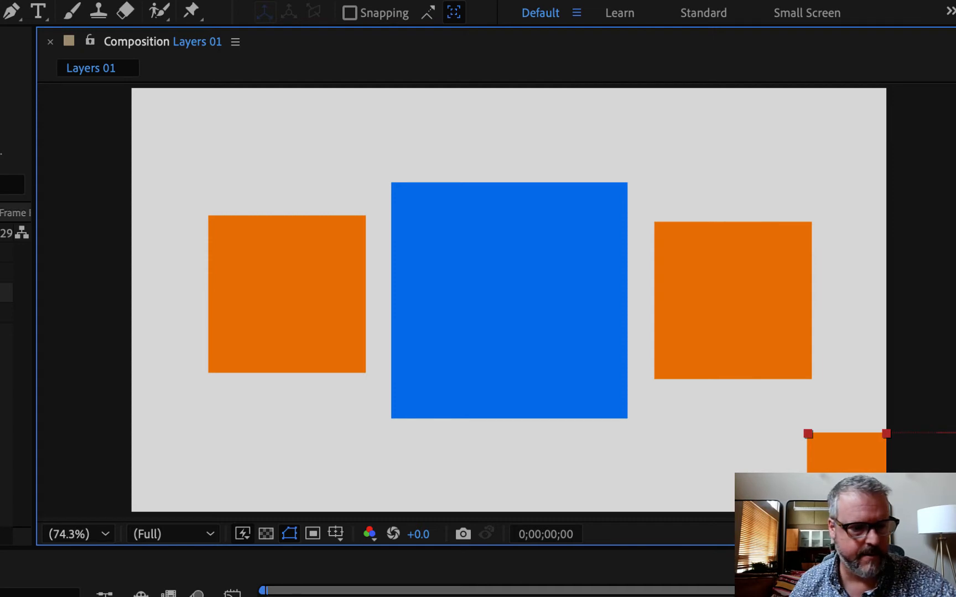
pyautogui.moveTo(946, 575); pyautogui.dragTo(947, 576)
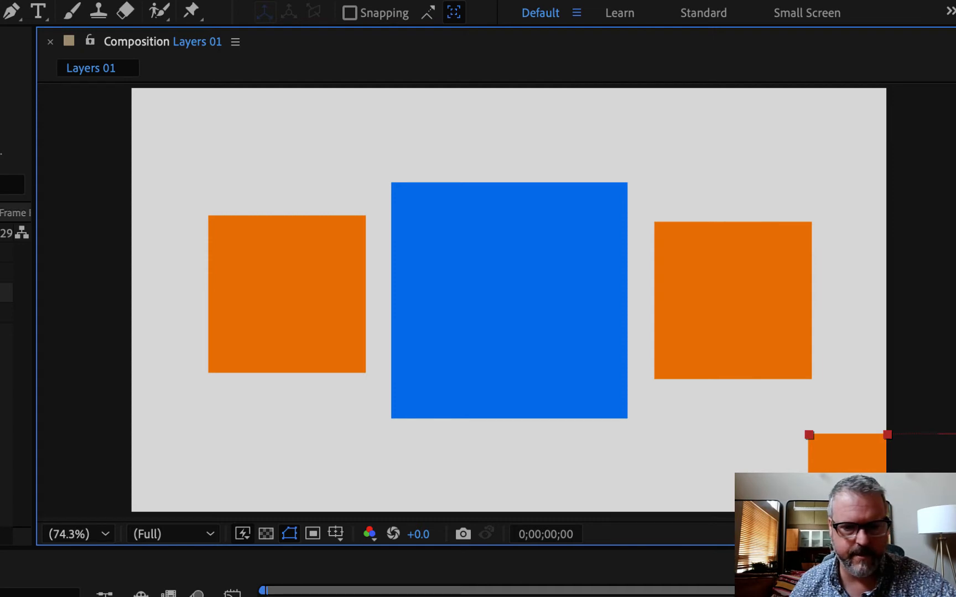
pyautogui.moveTo(876, 513); pyautogui.dragTo(370, 407)
pyautogui.moveTo(470, 384); pyautogui.dragTo(551, 338)
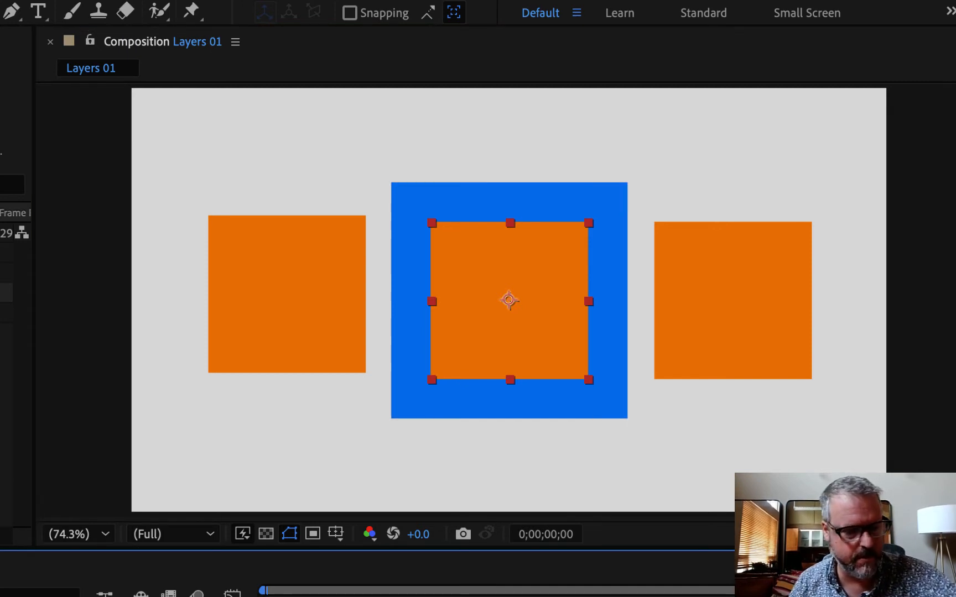
# Step: Set the position of the CENTER O layer to 0, 0
pyautogui.write('0')
pyautogui.press('Return')
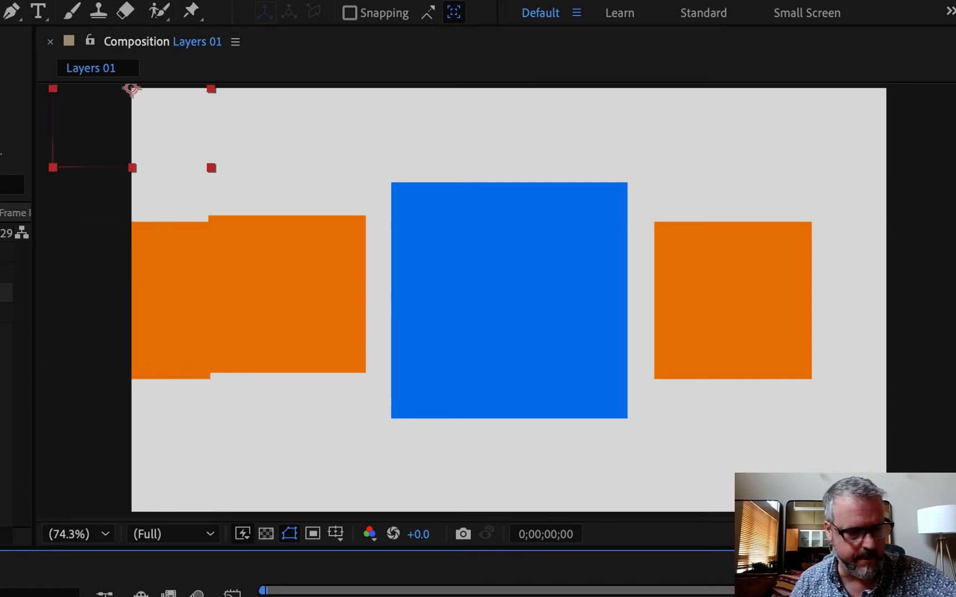
pyautogui.write('0')
pyautogui.press('Return')
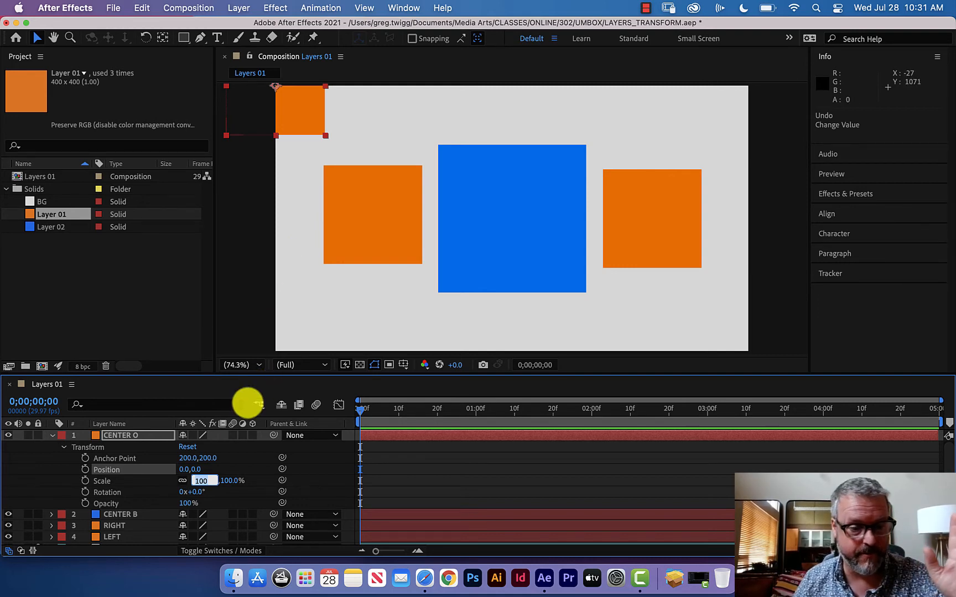
pyautogui.click(228, 469)
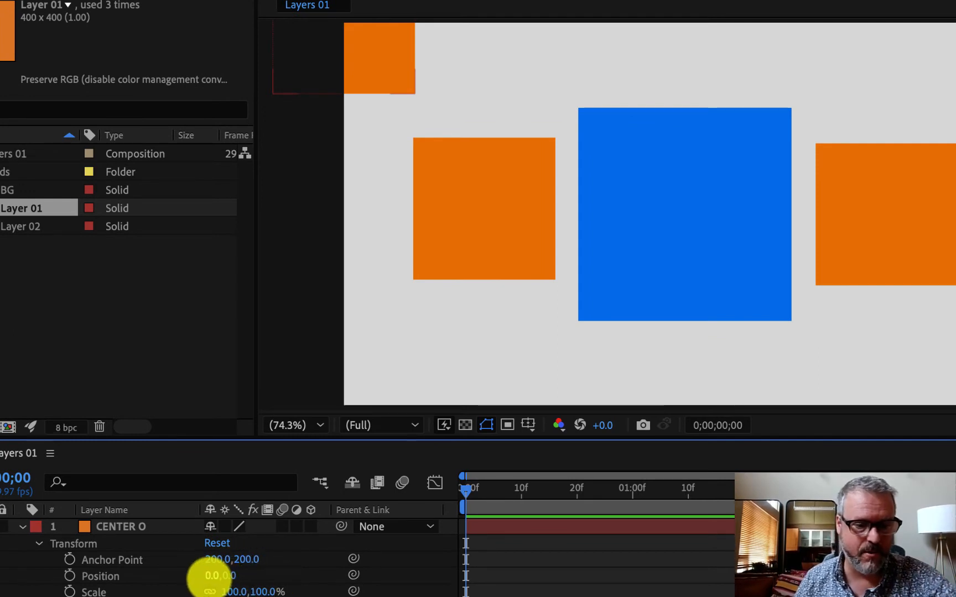
# Step: Scrub CENTER O's X position to 960 and 711, and undo its position changes back to the center of the composition
pyautogui.click(208, 577)
pyautogui.moveTo(208, 577); pyautogui.dragTo(799, 567)
pyautogui.moveTo(218, 576); pyautogui.dragTo(380, 576)
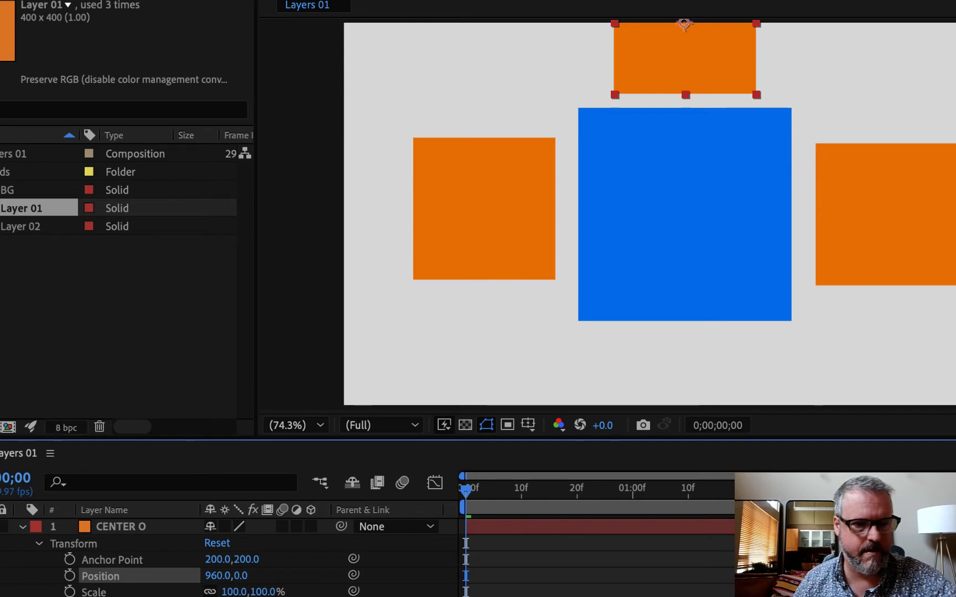
pyautogui.moveTo(907, 508); pyautogui.dragTo(751, 442)
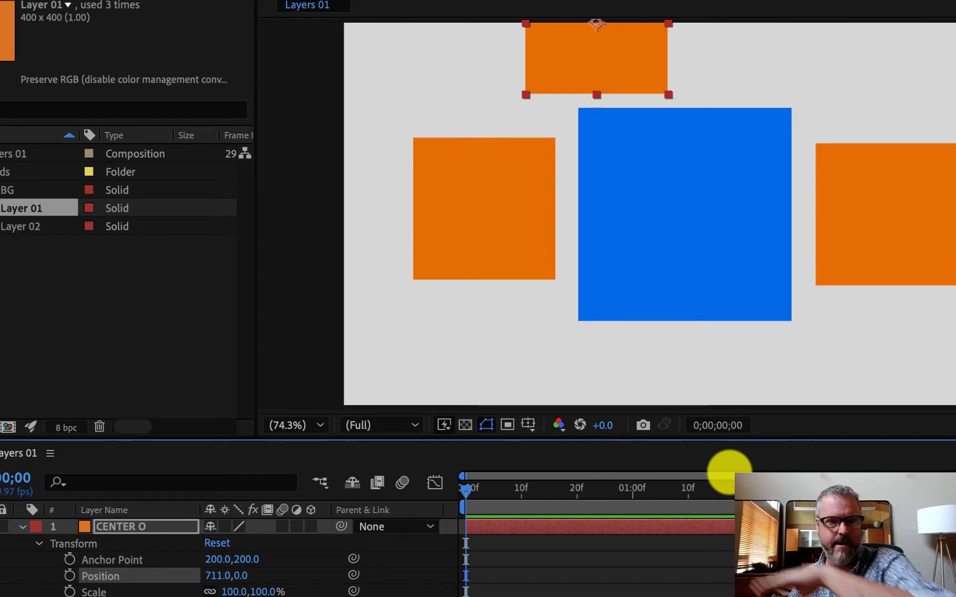
pyautogui.press('super+z')
pyautogui.press('super+z')
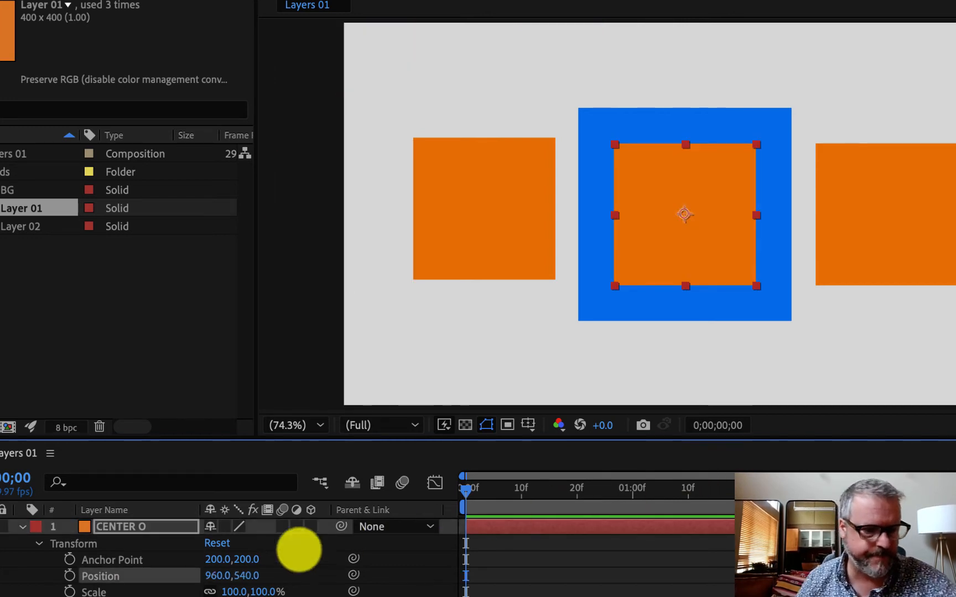
# Step: Scrub CENTER O's Y position up to 221 and back down to 535
pyautogui.moveTo(246, 577); pyautogui.dragTo(58, 529)
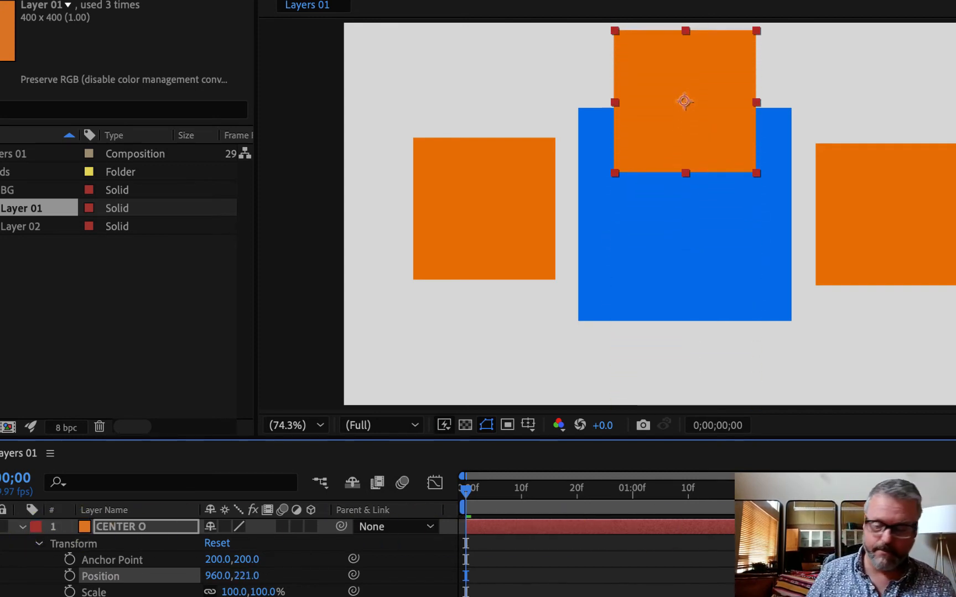
pyautogui.moveTo(253, 576); pyautogui.dragTo(580, 551)
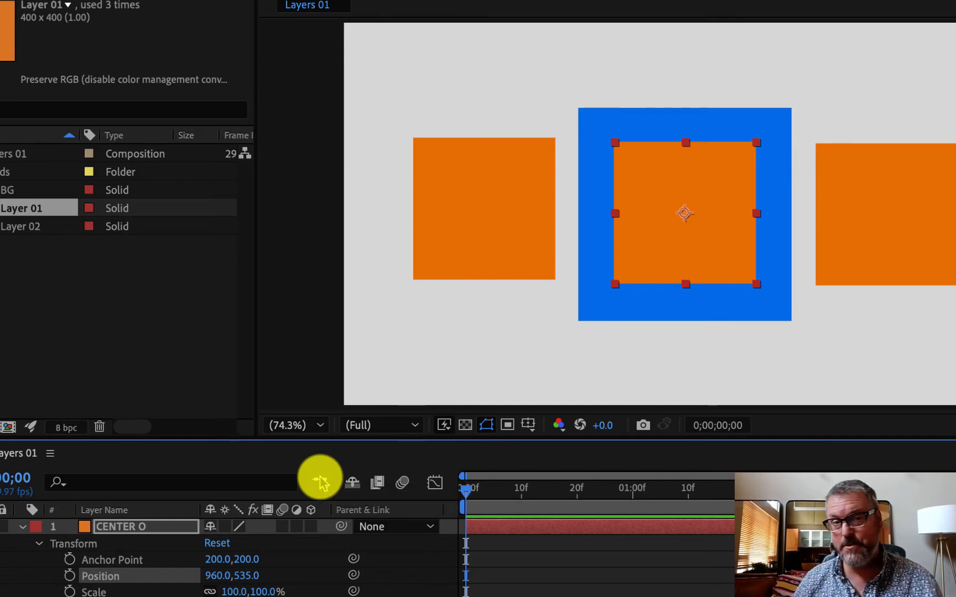
# Step: Set CENTER O's position to -200, -200 and inspect where the layer sits outside the composition
pyautogui.click(215, 576)
pyautogui.write('-20')
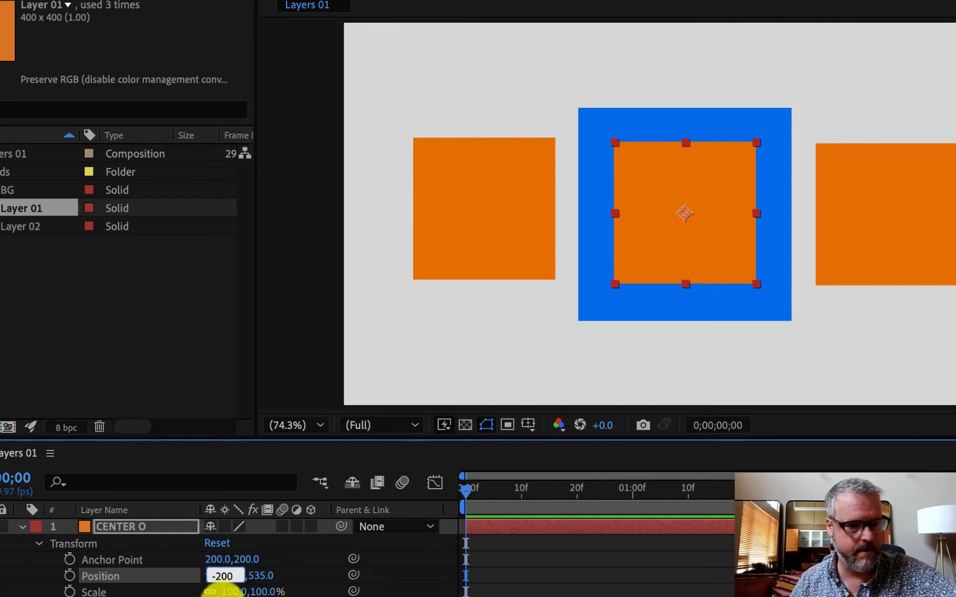
pyautogui.write('0')
pyautogui.press('Tab')
pyautogui.write('-200')
pyautogui.press('Return')
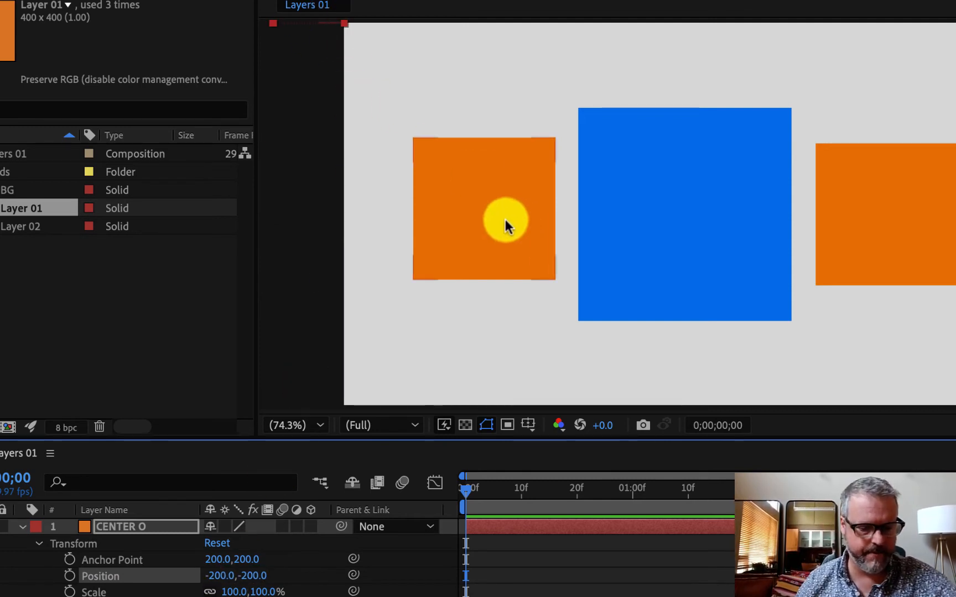
pyautogui.moveTo(438, 171); pyautogui.dragTo(649, 387)
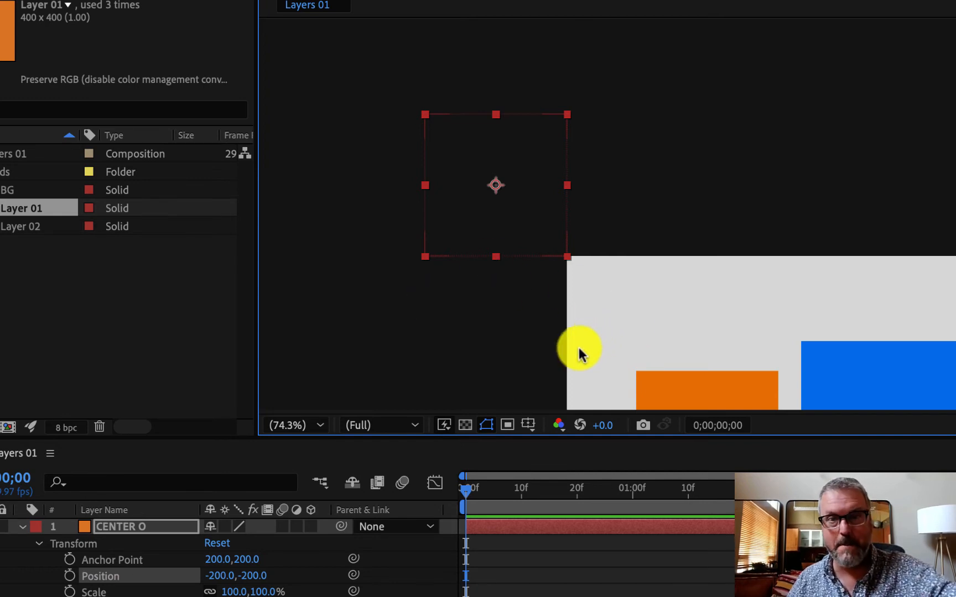
pyautogui.moveTo(830, 341); pyautogui.dragTo(610, 119)
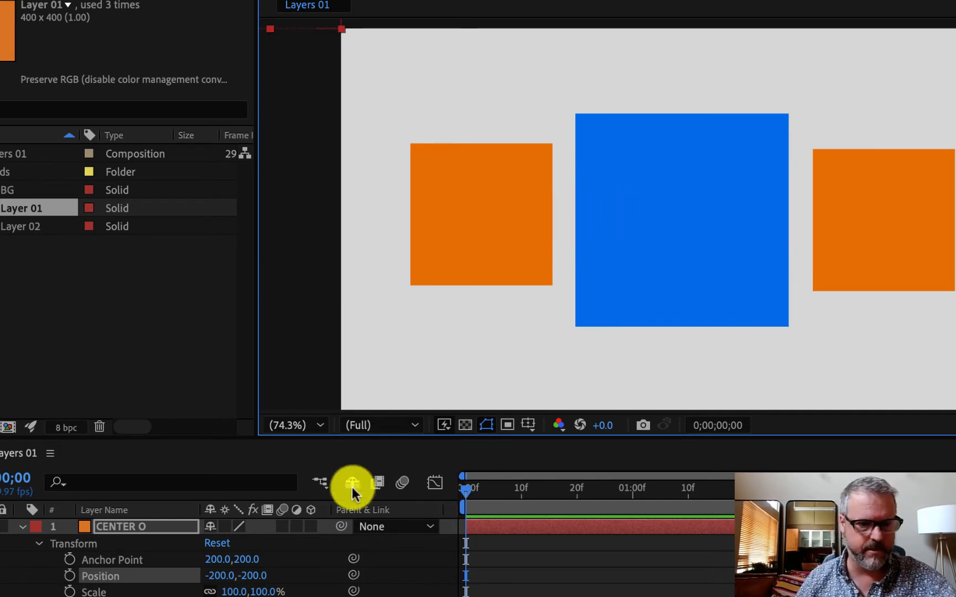
# Step: Set the position of the CENTER O layer to 960, 540
pyautogui.click(220, 576)
pyautogui.write('9')
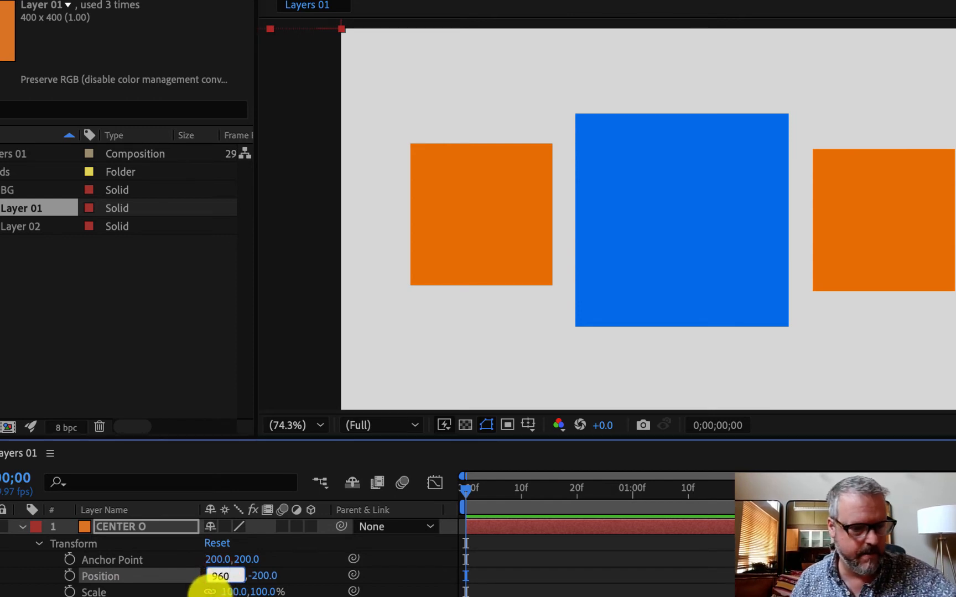
pyautogui.write('60')
pyautogui.press('Tab')
pyautogui.write('540')
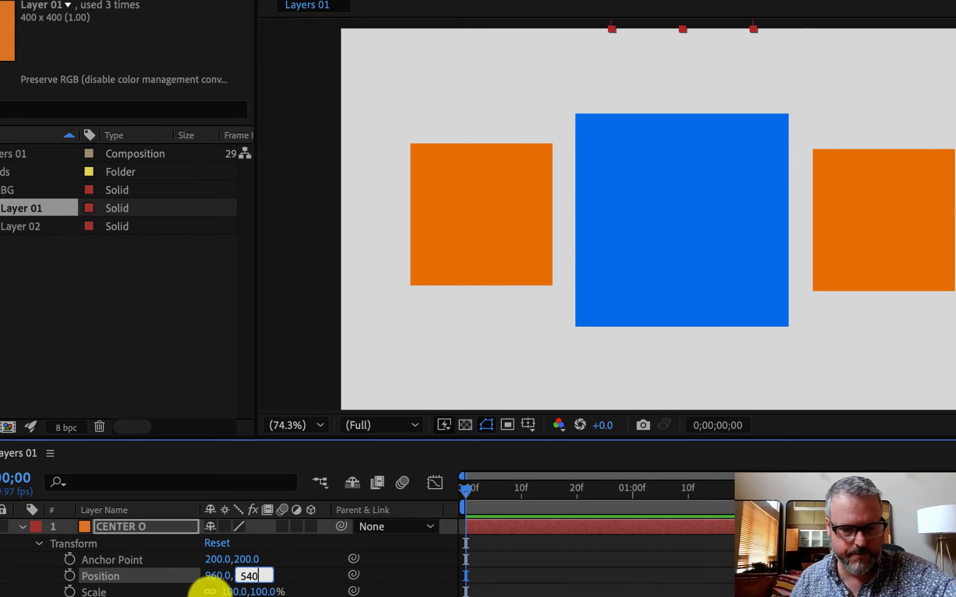
pyautogui.press('Return')
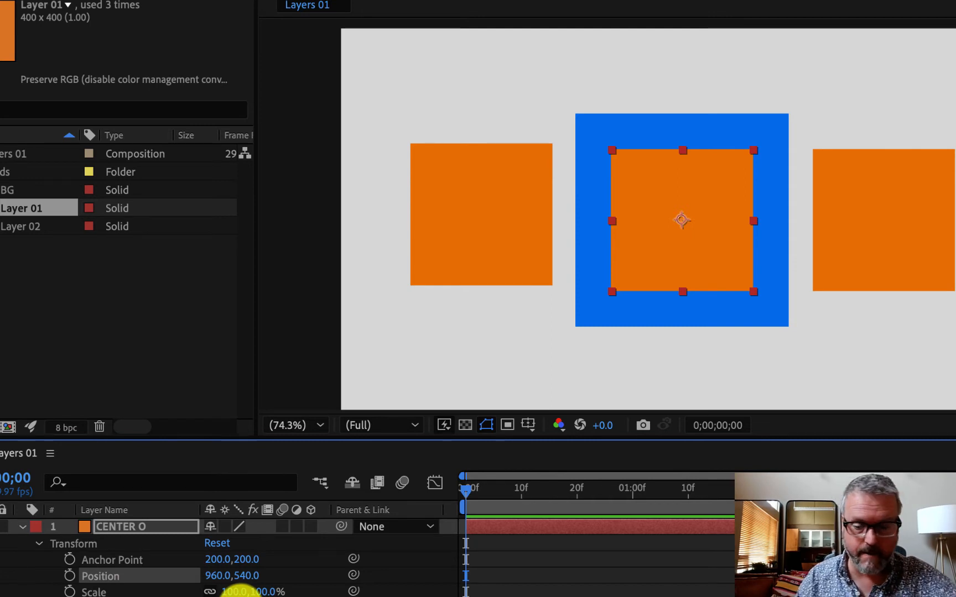
# Step: Nudge the center orange square 3 pixels to the right and 3 pixels back to the left
pyautogui.press('Right')
pyautogui.press('Right')
pyautogui.press('Right')
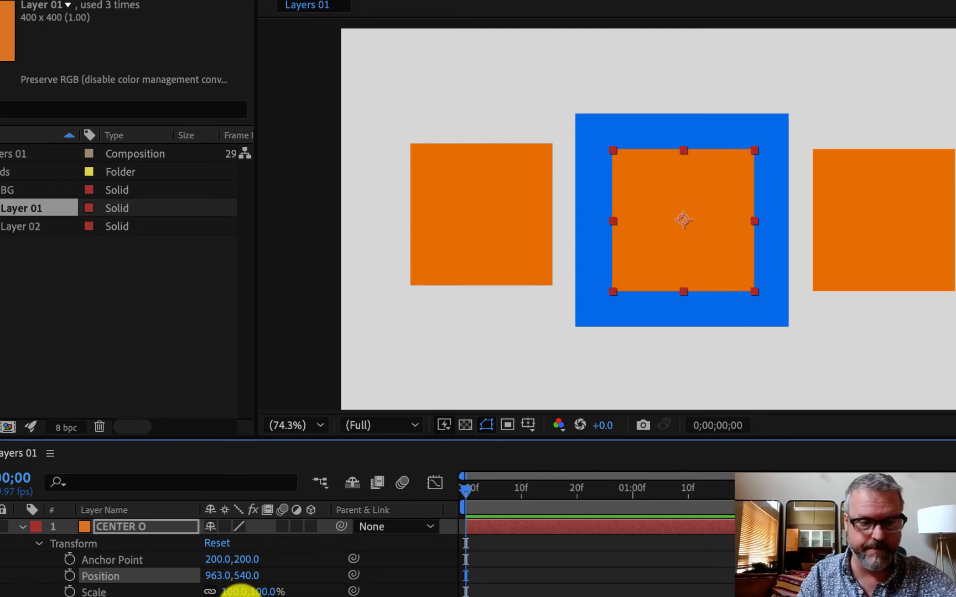
pyautogui.press('Left')
pyautogui.press('Left')
pyautogui.press('Left')
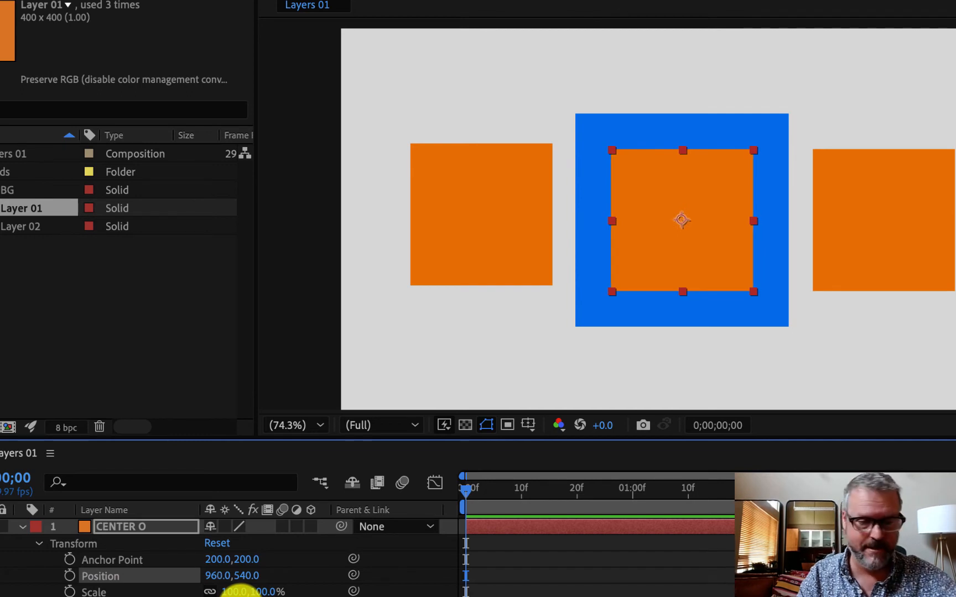
# Step: Nudge the center orange square three large increments to the right and three back to the left
pyautogui.hotkey('shift', 'Right')
pyautogui.hotkey('shift', 'Right')
pyautogui.hotkey('shift', 'Right')
pyautogui.hotkey('shift', 'Left')
pyautogui.hotkey('shift', 'Left')
pyautogui.hotkey('shift', 'Left')
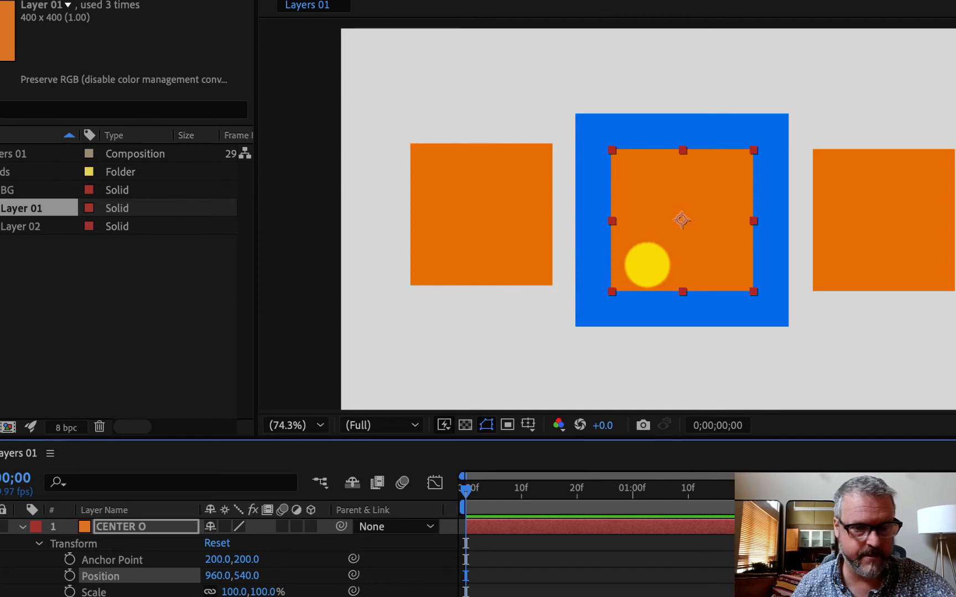
# Step: Move the center orange square freely in the composition and scrub its X position, returning it to 960, 540
pyautogui.moveTo(646, 266); pyautogui.dragTo(763, 360)
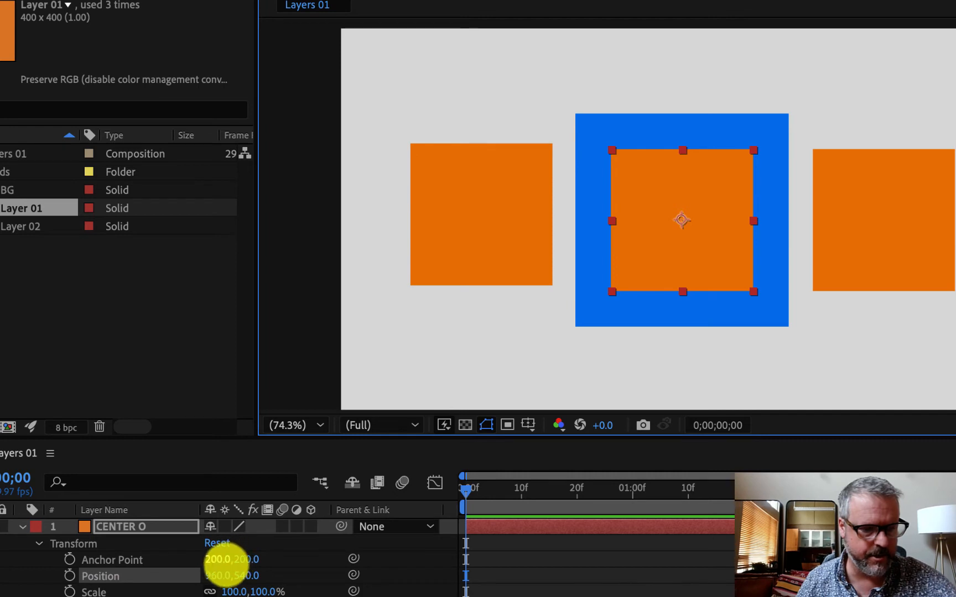
pyautogui.moveTo(215, 575); pyautogui.dragTo(393, 563)
pyautogui.moveTo(519, 555); pyautogui.dragTo(348, 444)
pyautogui.moveTo(213, 578); pyautogui.dragTo(164, 575)
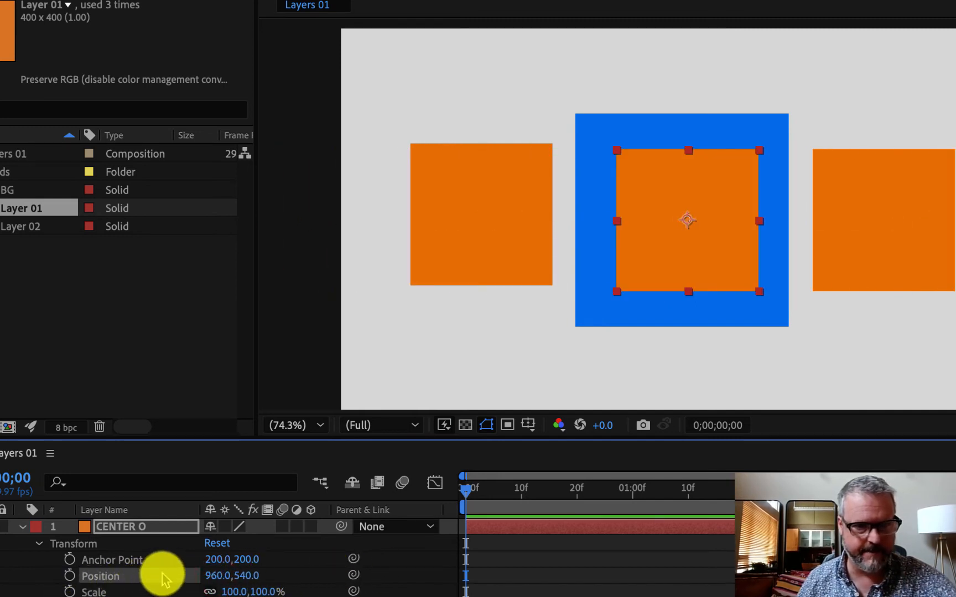
pyautogui.hotkey('ctrl', 'z')
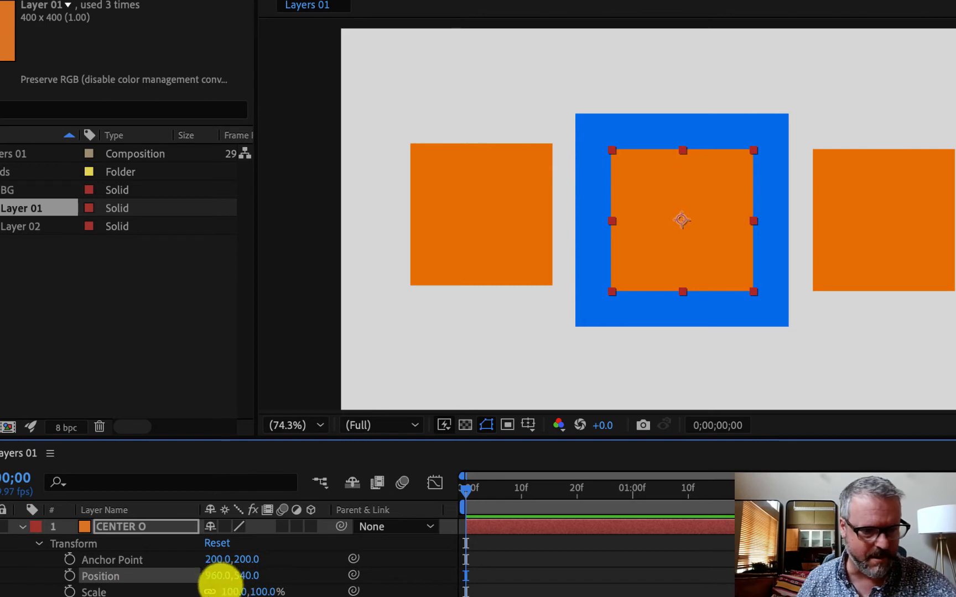
pyautogui.moveTo(215, 576); pyautogui.dragTo(143, 517)
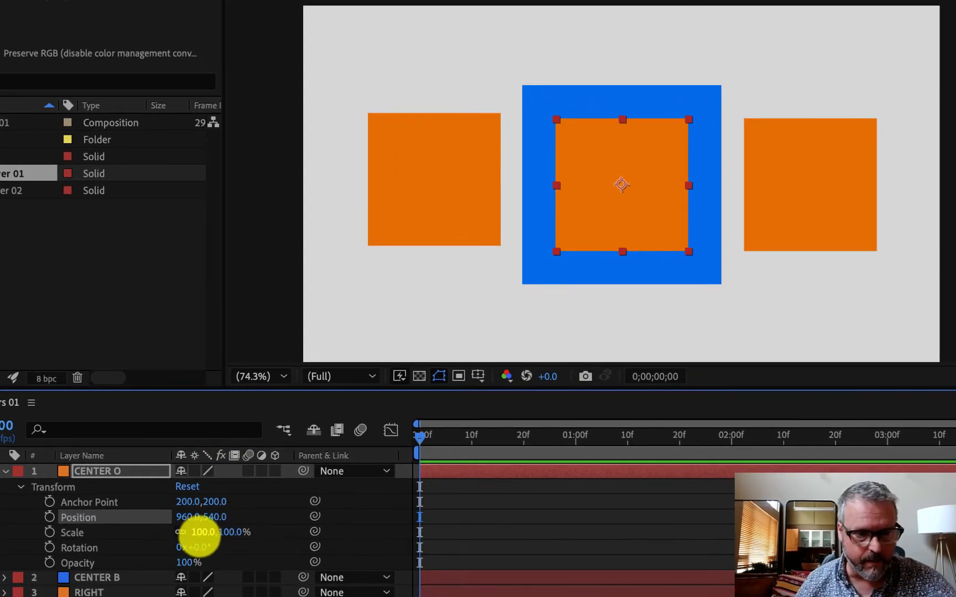
# Step: Scrub CENTER O's linked scale to -140% and undo the scale change
pyautogui.moveTo(202, 532); pyautogui.dragTo(8, 550)
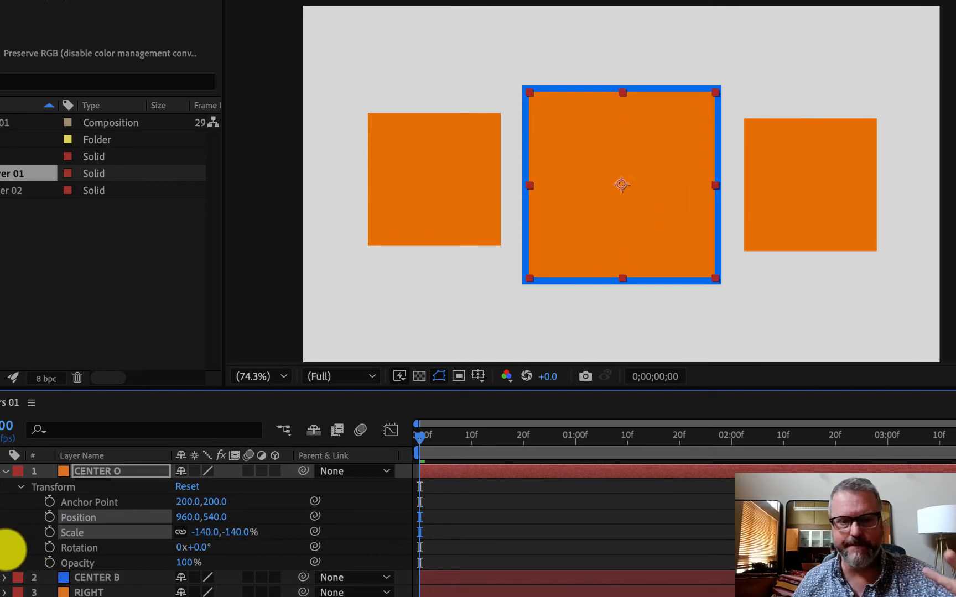
pyautogui.click(18, 549)
pyautogui.hotkey('ctrl', 'z')
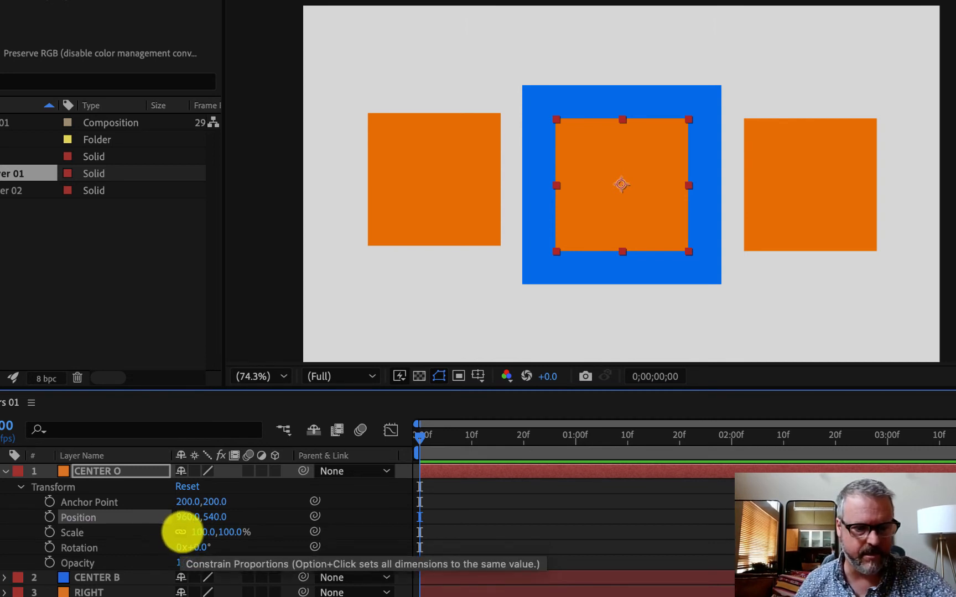
# Step: Unlink CENTER O's scale proportions, scrub width and height separately, undo both changes, and relink the proportions
pyautogui.click(181, 531)
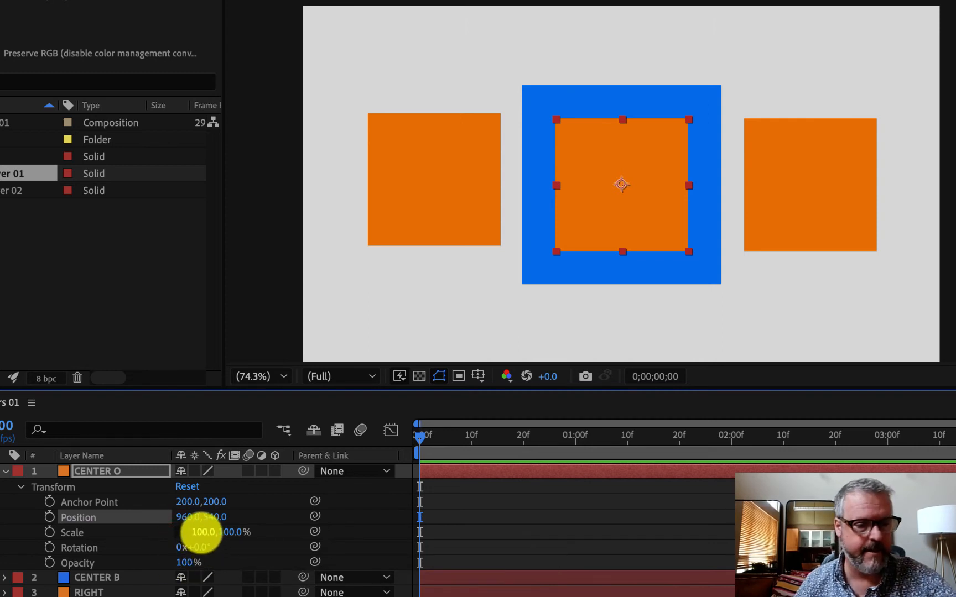
pyautogui.moveTo(201, 533); pyautogui.dragTo(90, 500)
pyautogui.press('super+z')
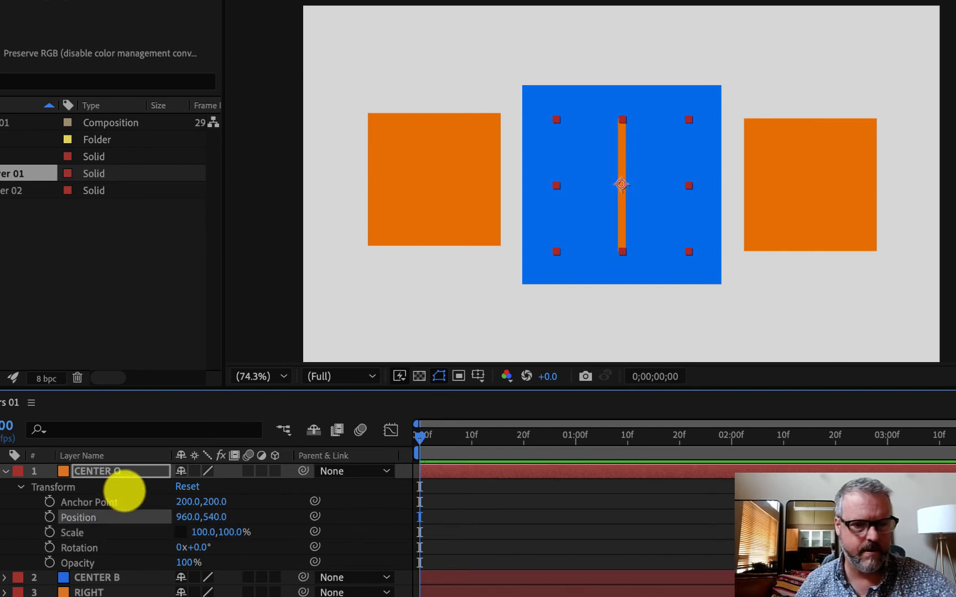
pyautogui.moveTo(231, 532); pyautogui.dragTo(146, 534)
pyautogui.hotkey('ctrl', 'z')
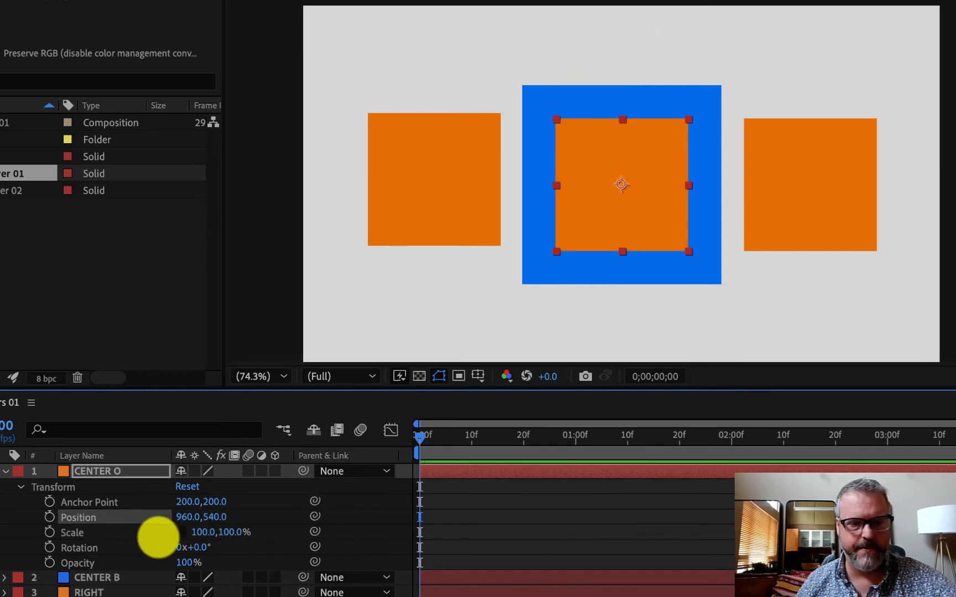
pyautogui.click(182, 533)
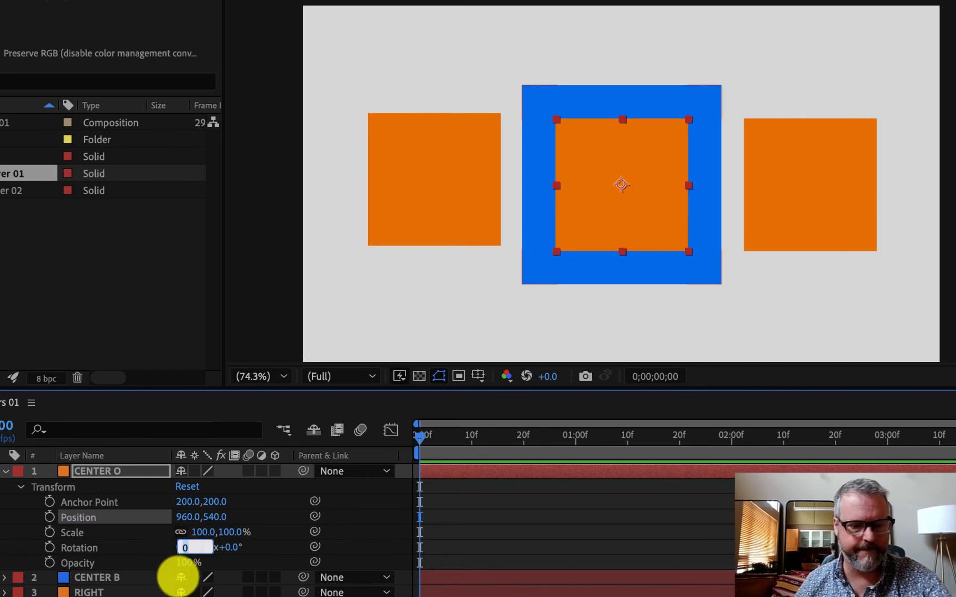
# Step: Try rotating CENTER O by 5 full revolutions, by 45°, and by a freely scrubbed angle, undoing each change
pyautogui.press('Return')
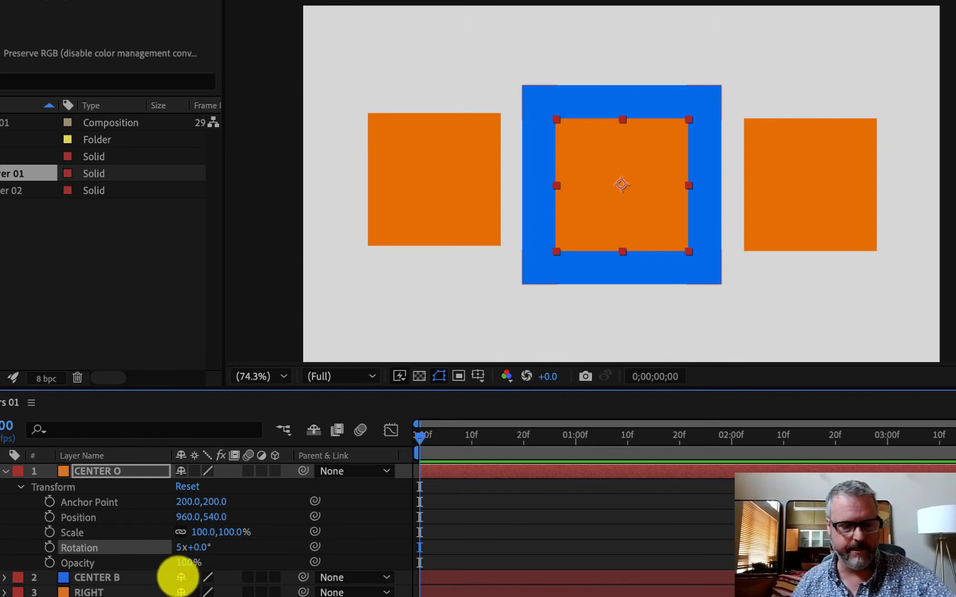
pyautogui.hotkey('ctrl', 'z')
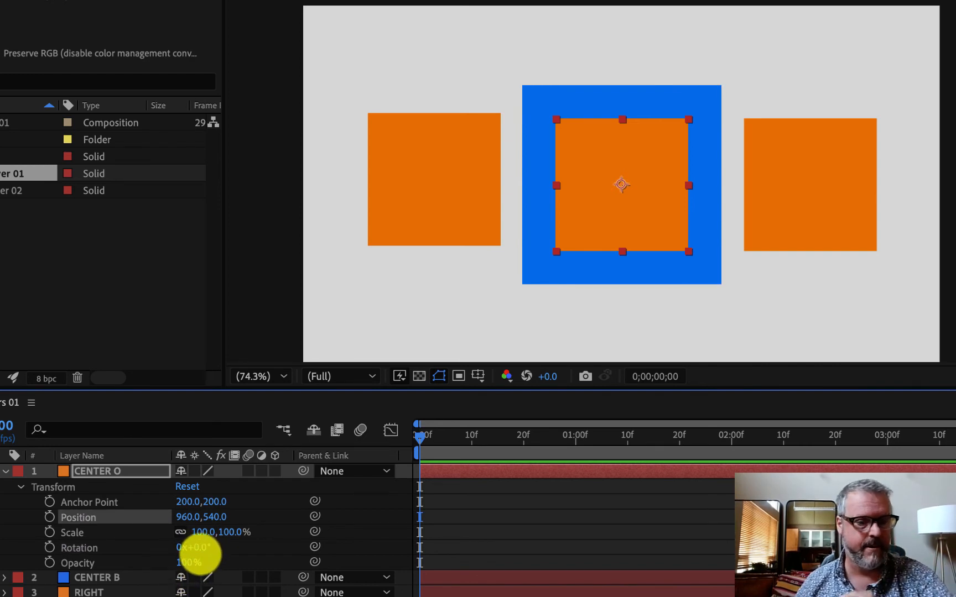
pyautogui.click(199, 548)
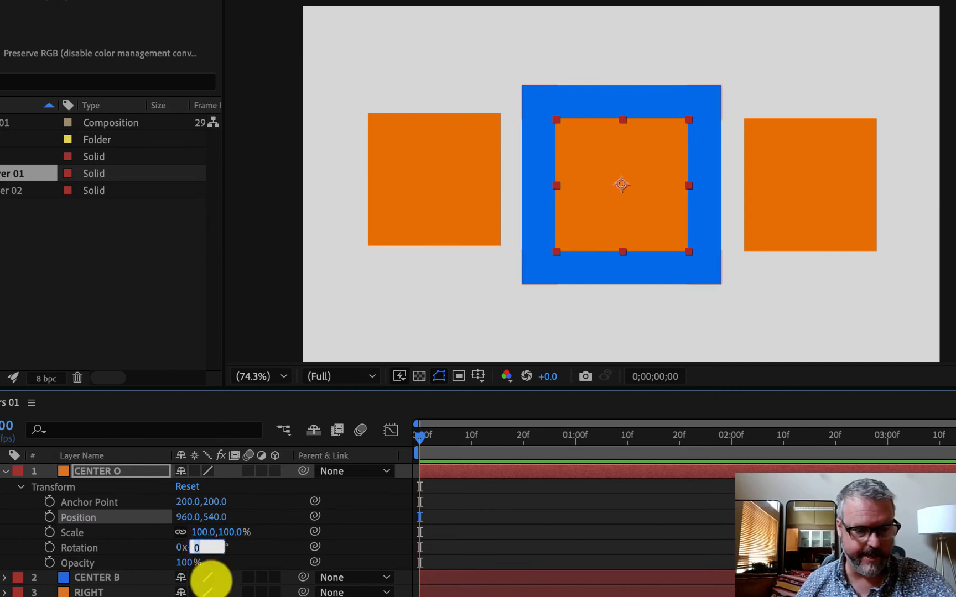
pyautogui.press('Return')
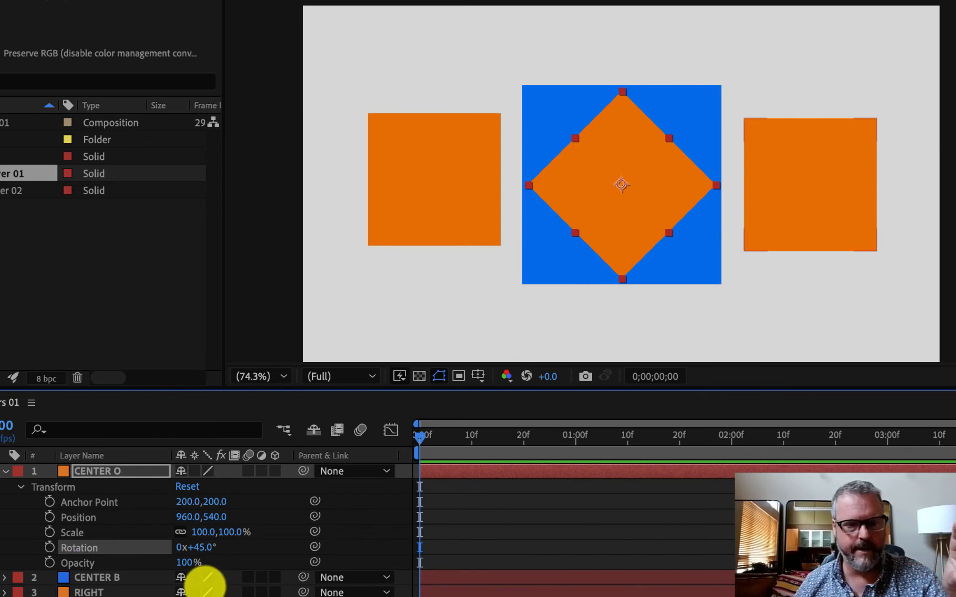
pyautogui.hotkey('ctrl', 'z')
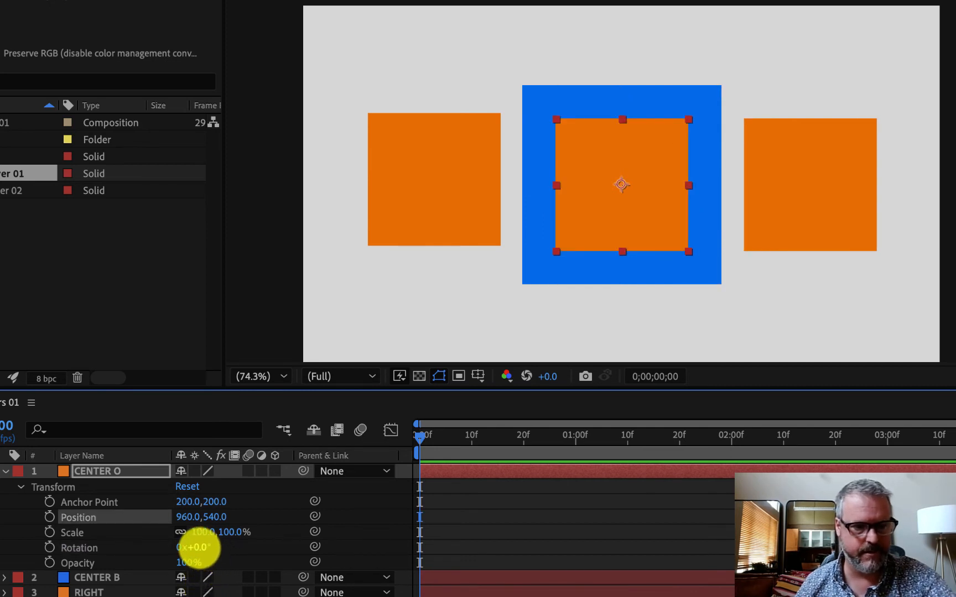
pyautogui.moveTo(199, 548); pyautogui.dragTo(103, 563)
pyautogui.press('super+z')
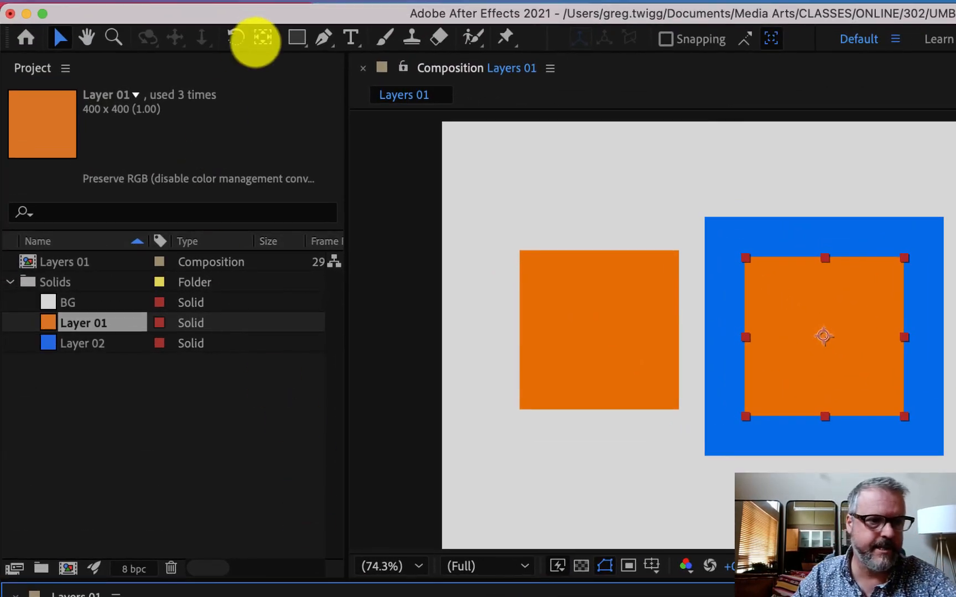
# Step: Rotate the center orange square freely with the Rotation tool, undo the rotation, and return to the Selection tool
pyautogui.click(235, 38)
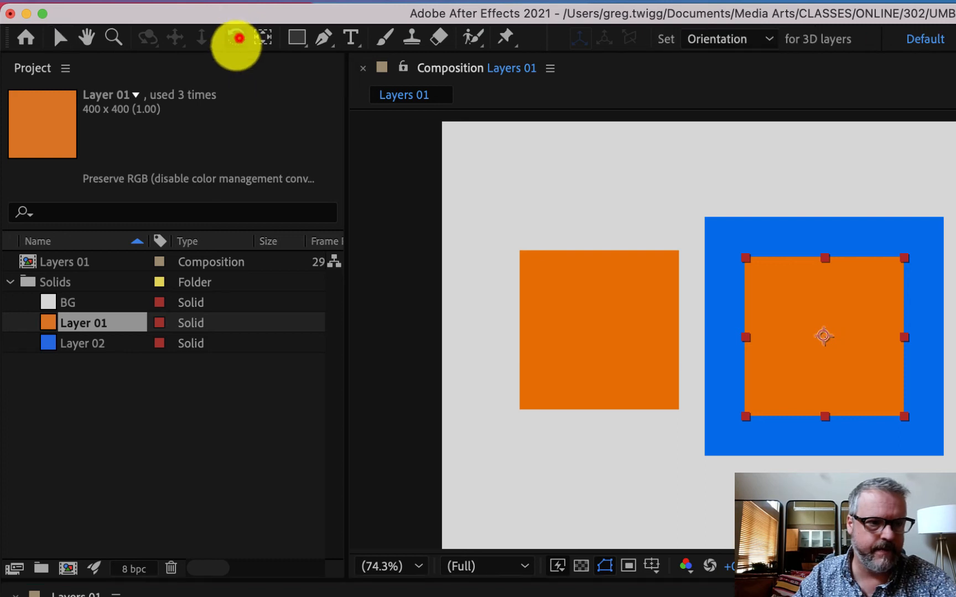
pyautogui.moveTo(777, 348); pyautogui.dragTo(777, 376)
pyautogui.press('super+z')
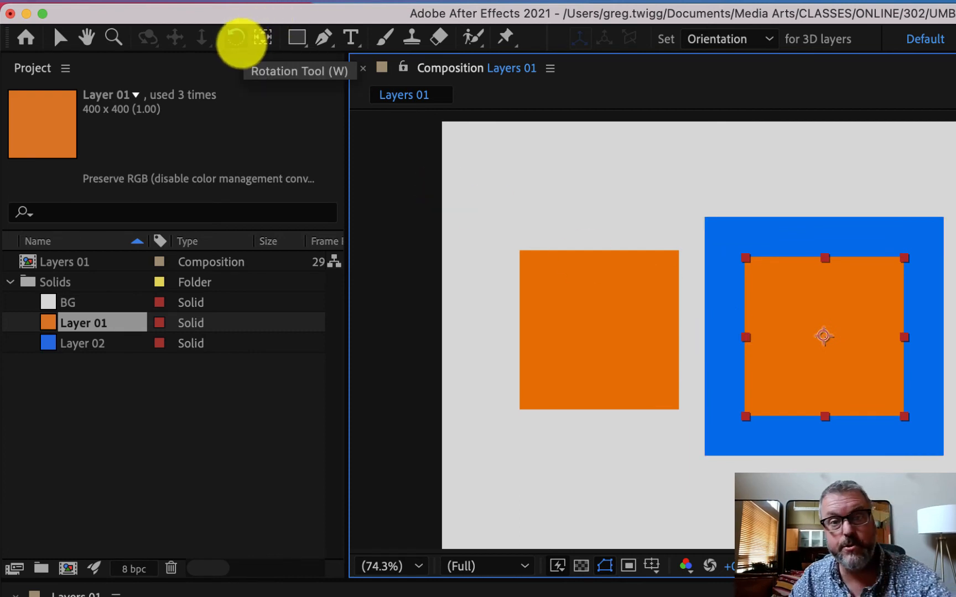
pyautogui.click(59, 38)
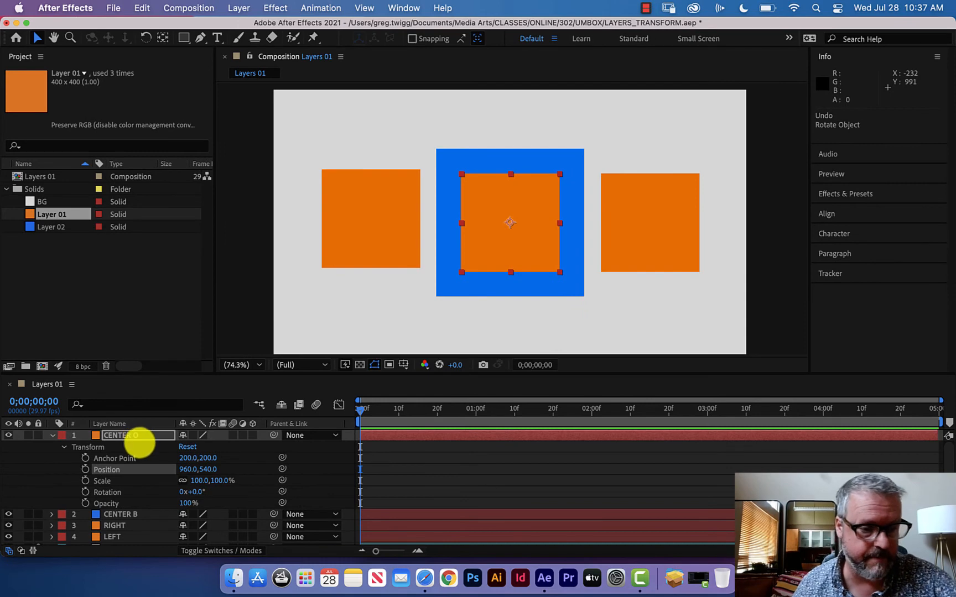
# Step: Scrub CENTER O's opacity to try different transparencies and return it to 100%
pyautogui.click(140, 504)
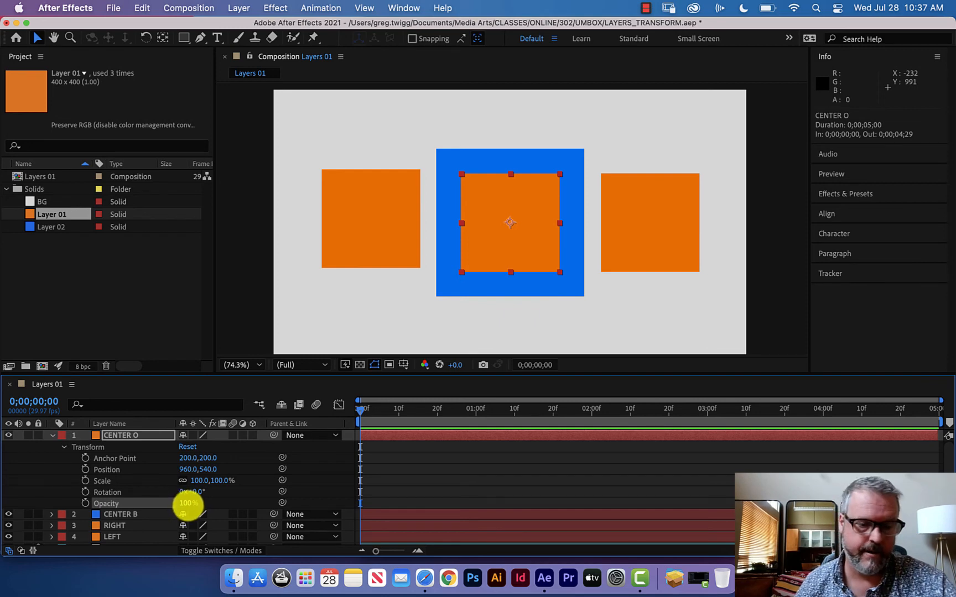
pyautogui.moveTo(185, 503); pyautogui.dragTo(238, 480)
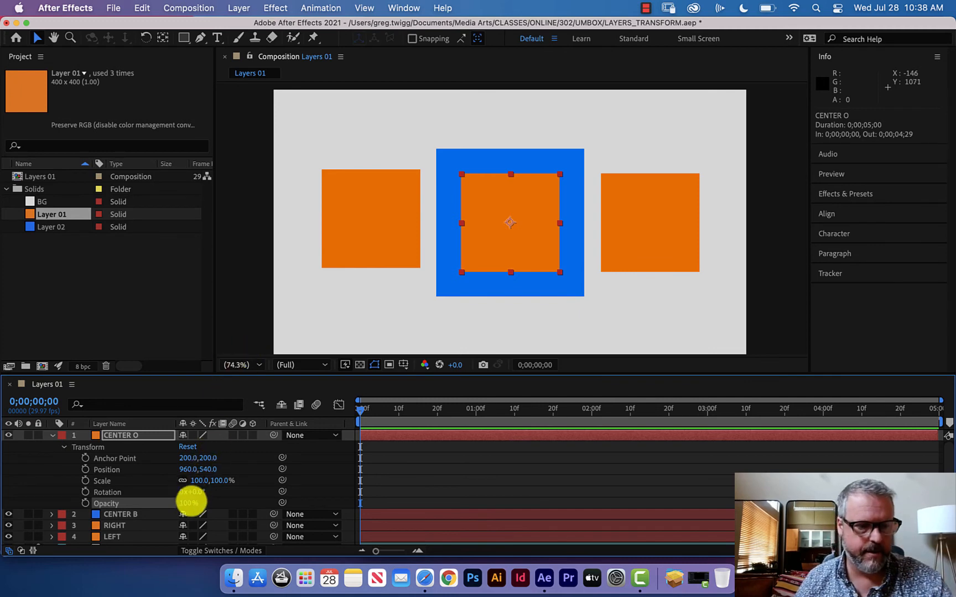
# Step: Try rotating CENTER O freely in both directions by scrubbing its Rotation value, and undo the rotation
pyautogui.moveTo(196, 492); pyautogui.dragTo(224, 493)
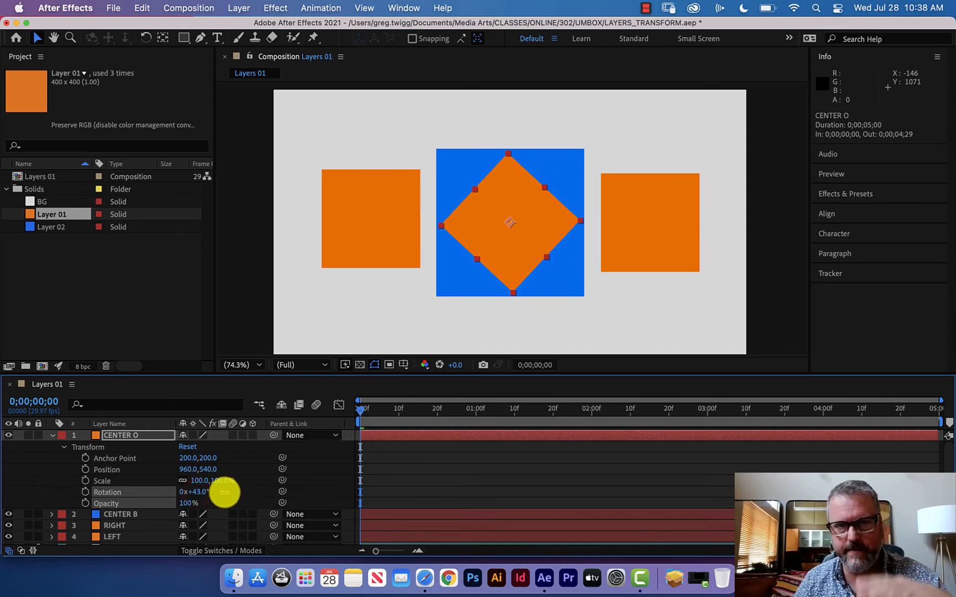
pyautogui.moveTo(224, 493); pyautogui.dragTo(158, 494)
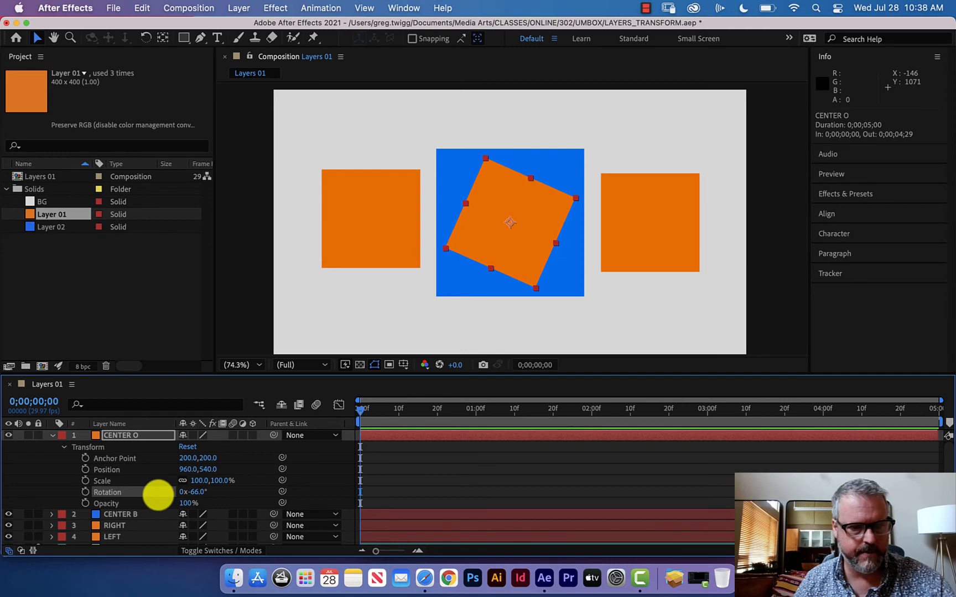
pyautogui.press('super+z')
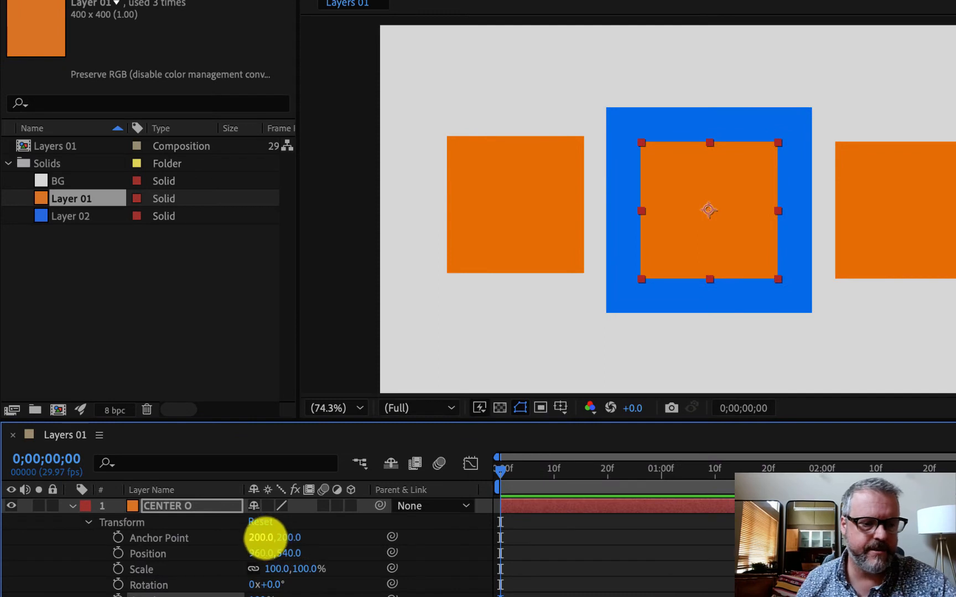
# Step: Scrub CENTER O's horizontal Anchor Point value and set it to 0, keeping the vertical value at 200
pyautogui.moveTo(261, 538); pyautogui.dragTo(79, 540)
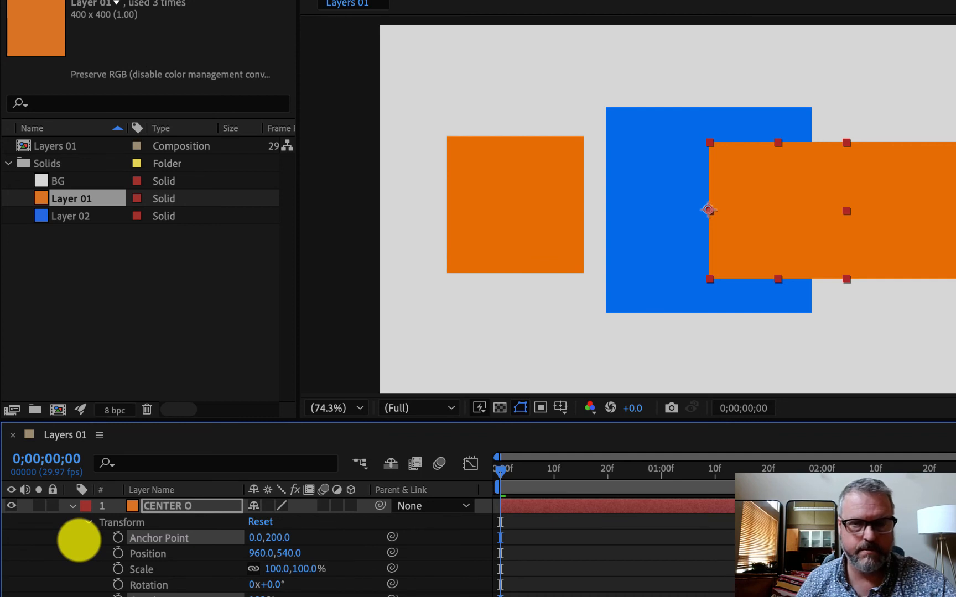
pyautogui.moveTo(79, 541); pyautogui.dragTo(79, 539)
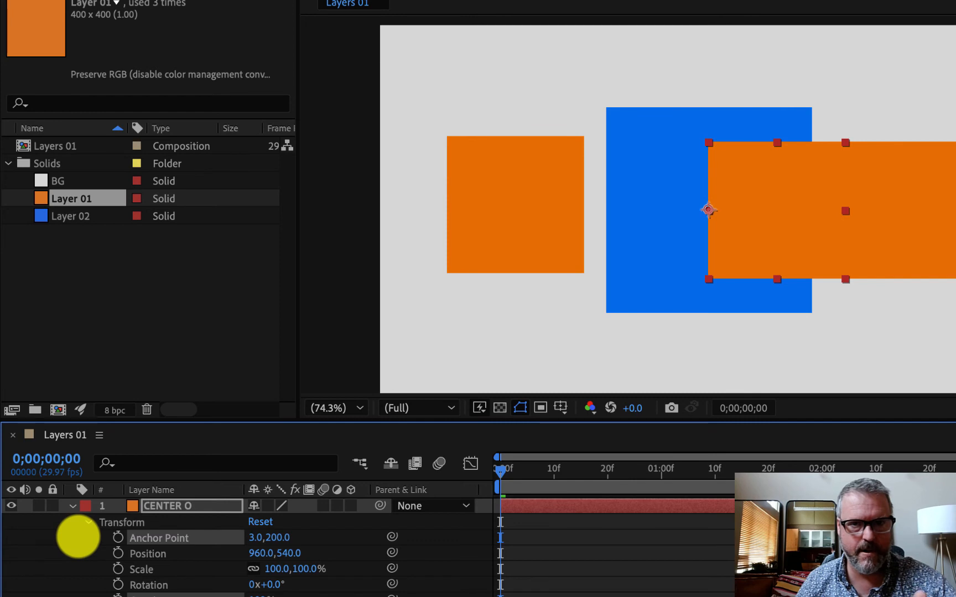
pyautogui.moveTo(78, 538); pyautogui.dragTo(78, 535)
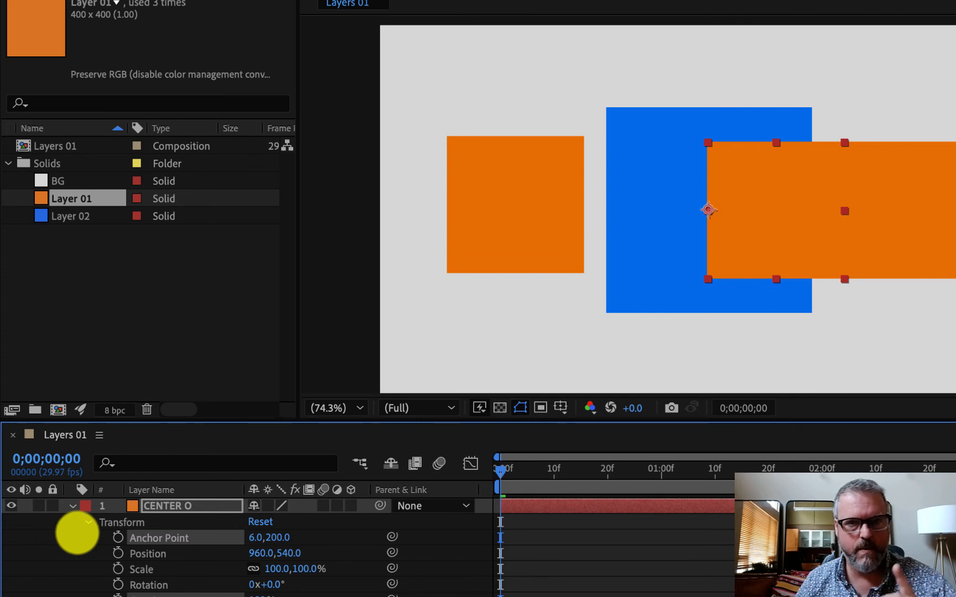
pyautogui.moveTo(77, 534); pyautogui.dragTo(77, 530)
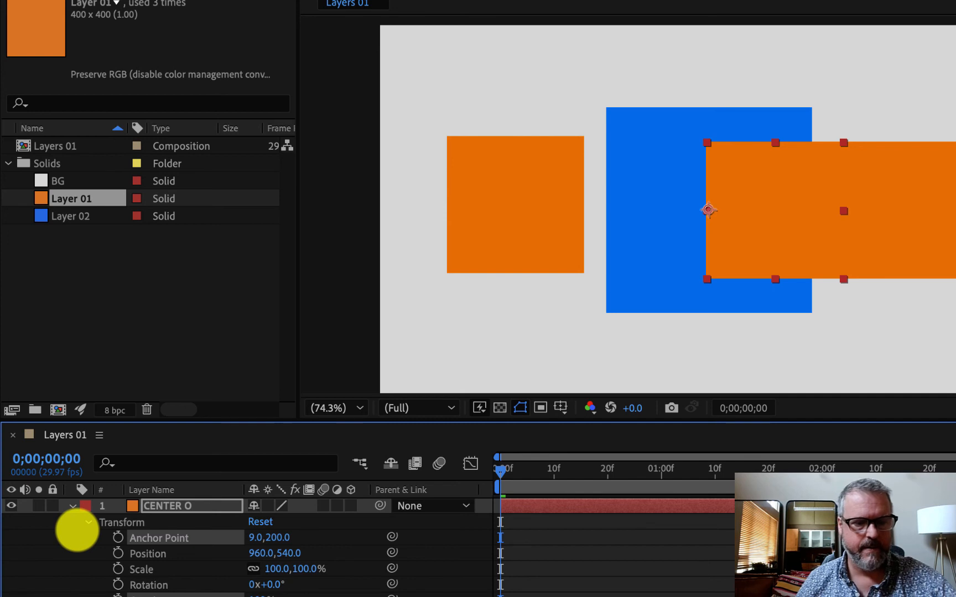
pyautogui.moveTo(77, 530); pyautogui.dragTo(75, 529)
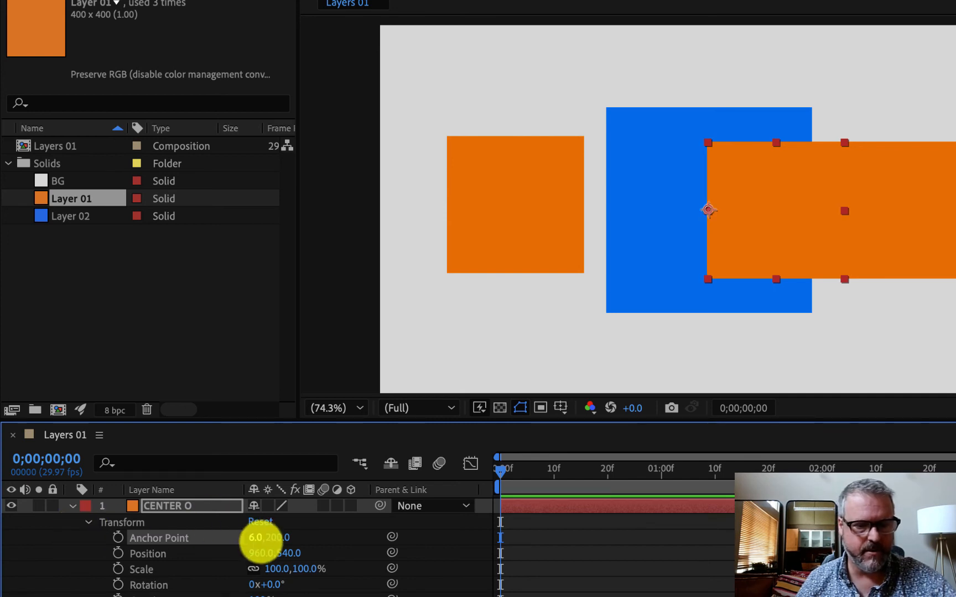
pyautogui.click(256, 538)
pyautogui.write('0')
pyautogui.press('Return')
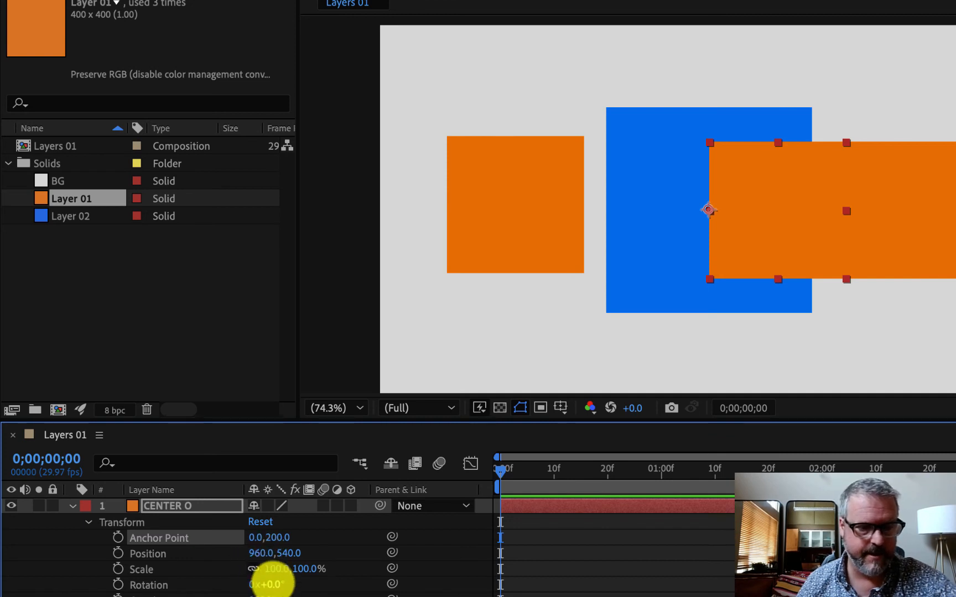
# Step: Try scaling CENTER O to 116% and rotating it freely around the left-edge anchor point, undoing each change
pyautogui.moveTo(274, 569); pyautogui.dragTo(259, 540)
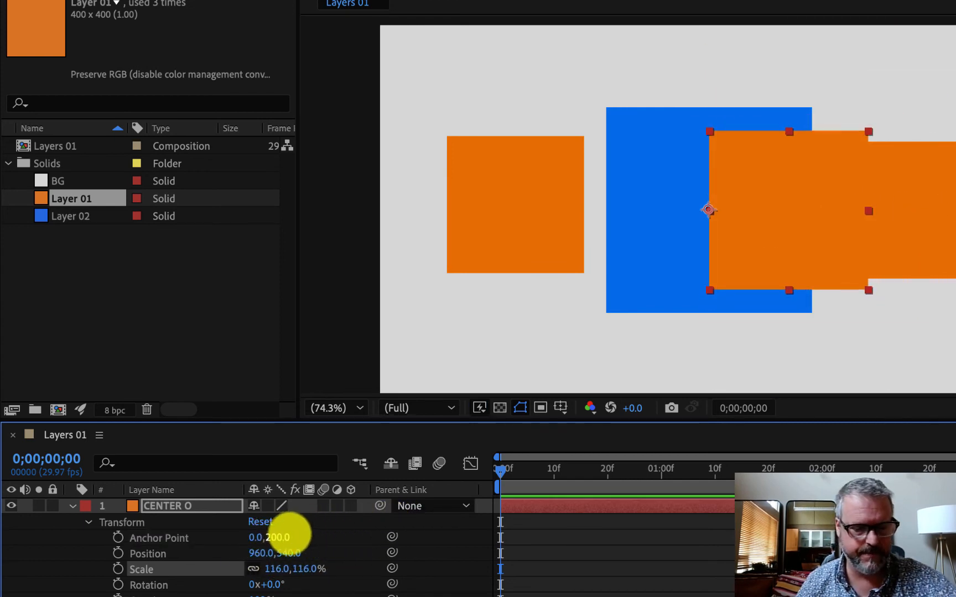
pyautogui.hotkey('ctrl', 'z')
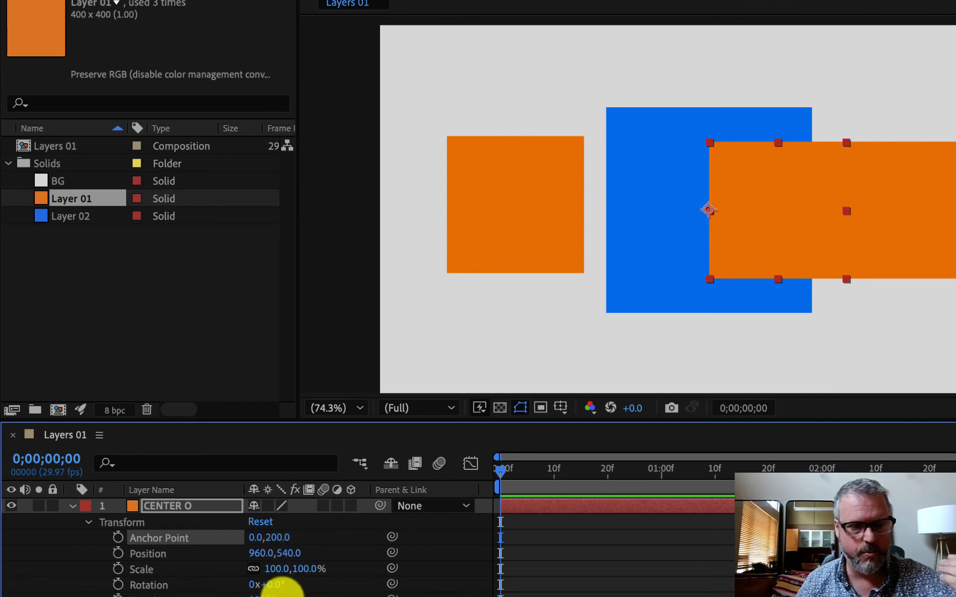
pyautogui.moveTo(271, 584); pyautogui.dragTo(391, 552)
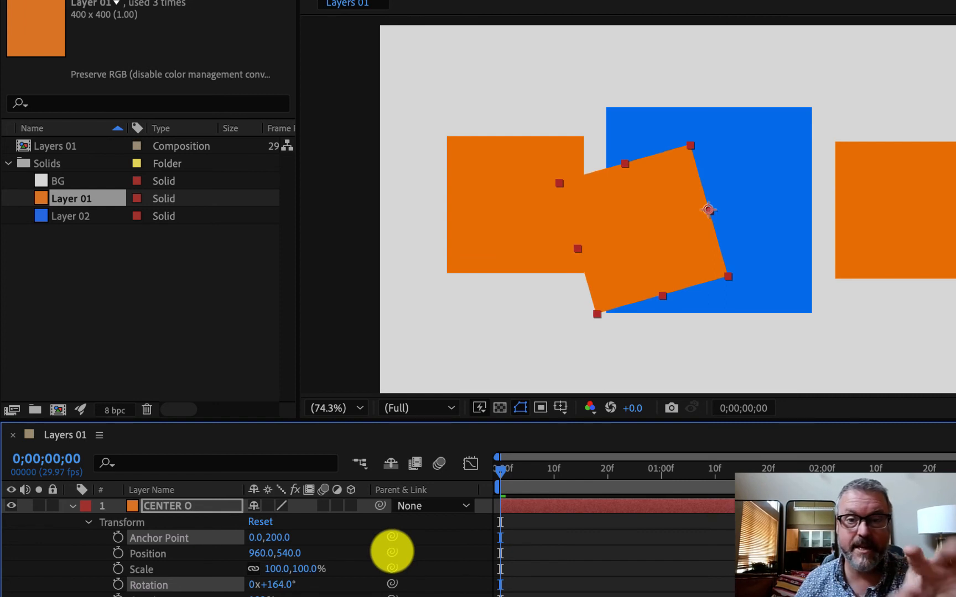
pyautogui.moveTo(392, 552); pyautogui.dragTo(595, 521)
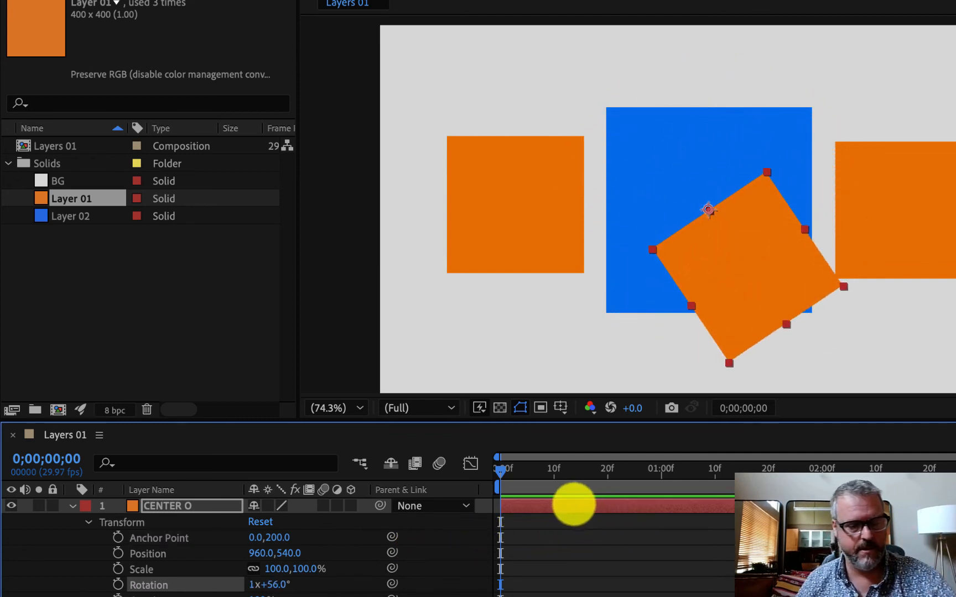
pyautogui.hotkey('ctrl', 'z')
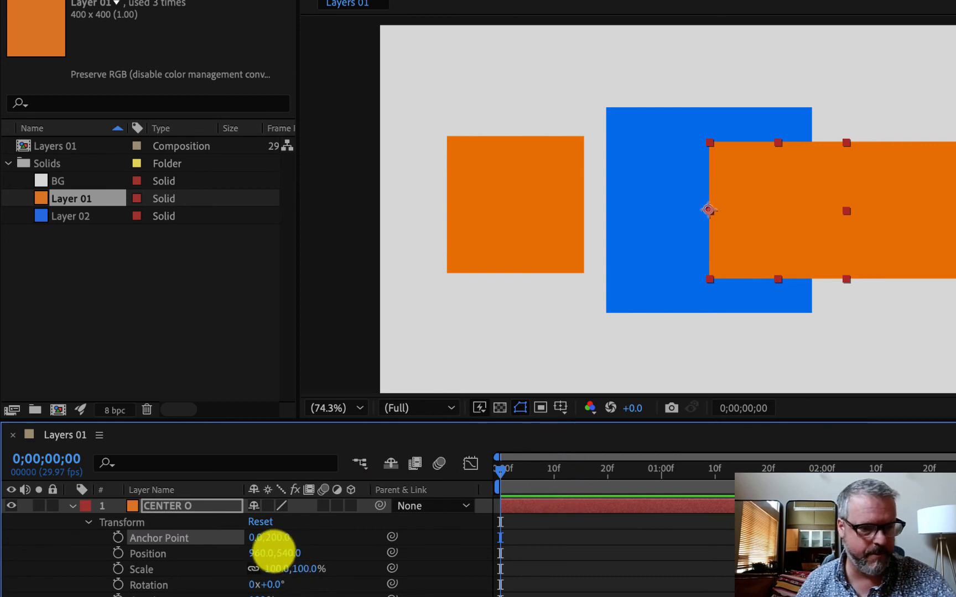
# Step: Set CENTER O's vertical Anchor Point value to 0 and try scaling and rotating it around that corner, undoing the trial changes
pyautogui.click(277, 539)
pyautogui.write('0')
pyautogui.press('Return')
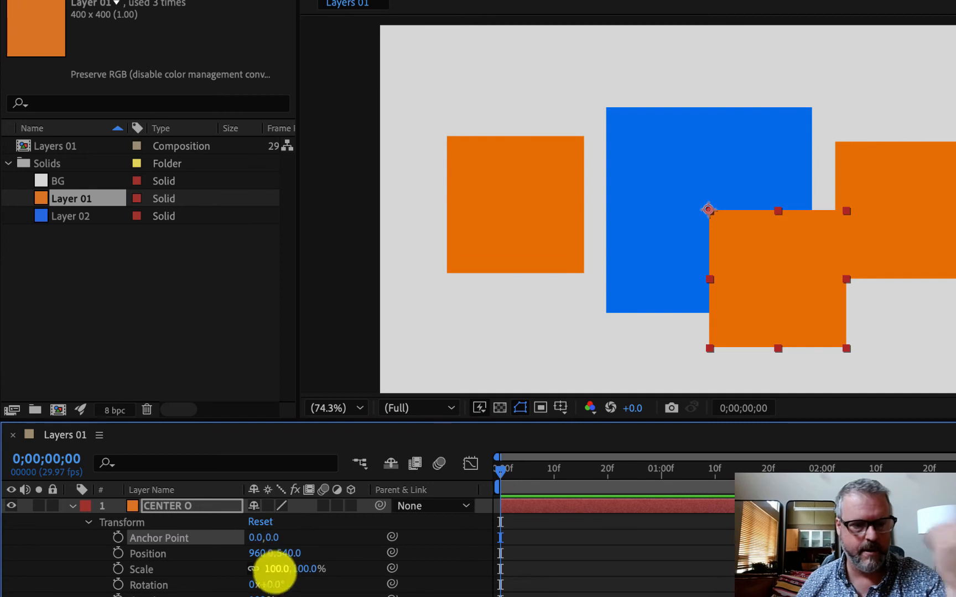
pyautogui.moveTo(275, 570); pyautogui.dragTo(670, 577)
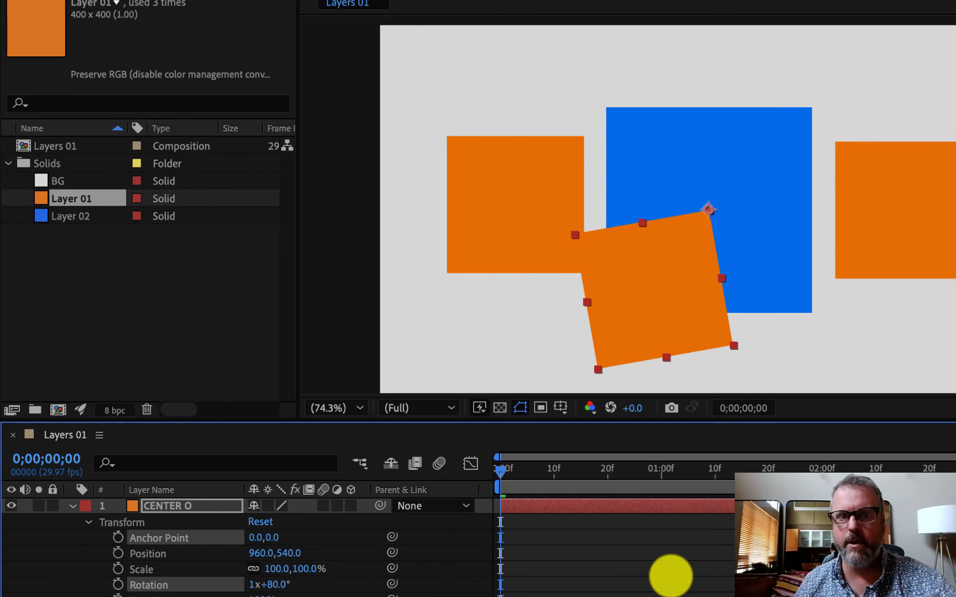
pyautogui.hotkey('ctrl', 'z')
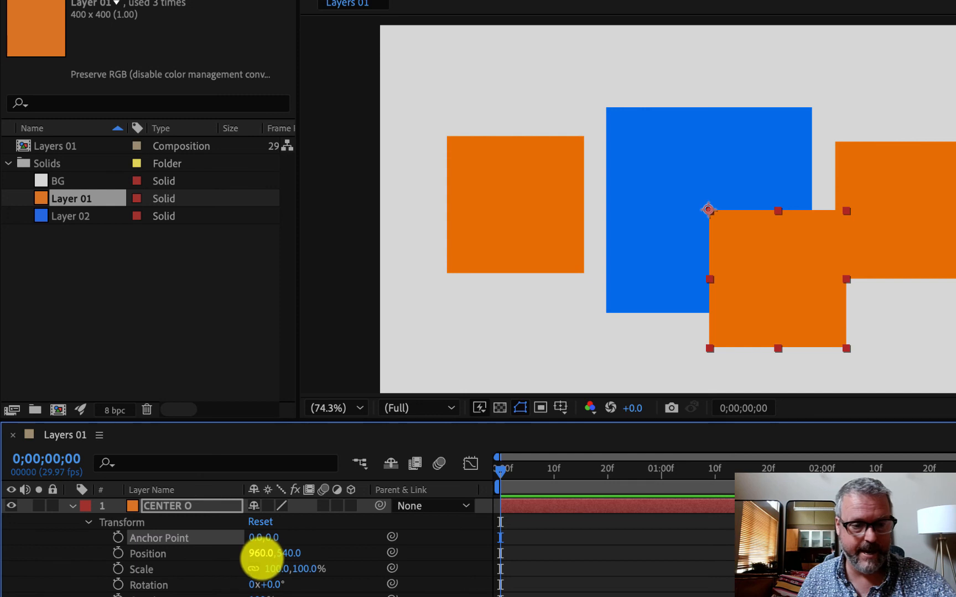
# Step: Set CENTER O's position to 0, 0 and try scaling it to 130%, undoing the scale change
pyautogui.click(258, 553)
pyautogui.write('0')
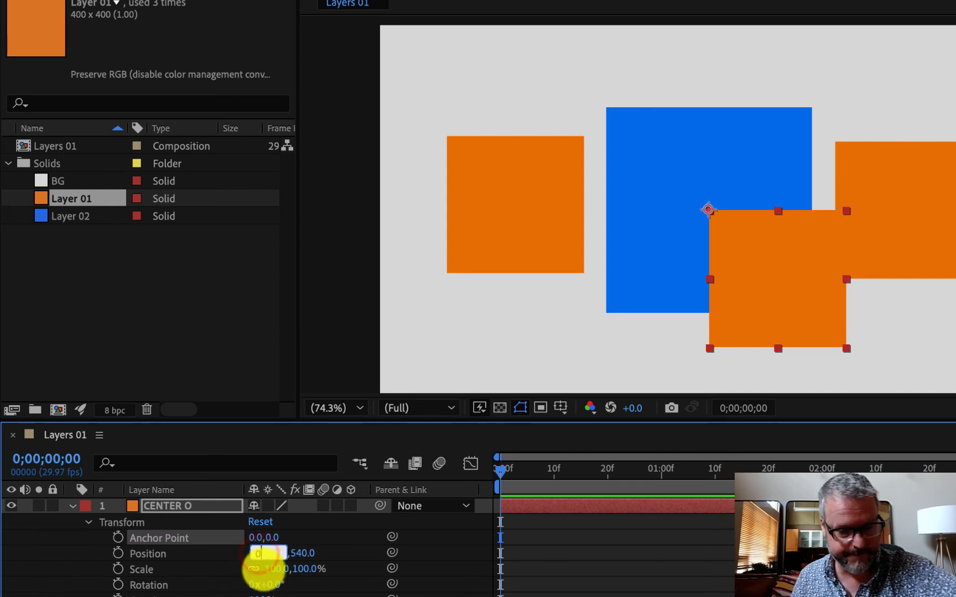
pyautogui.press('Tab')
pyautogui.write('0')
pyautogui.press('Return')
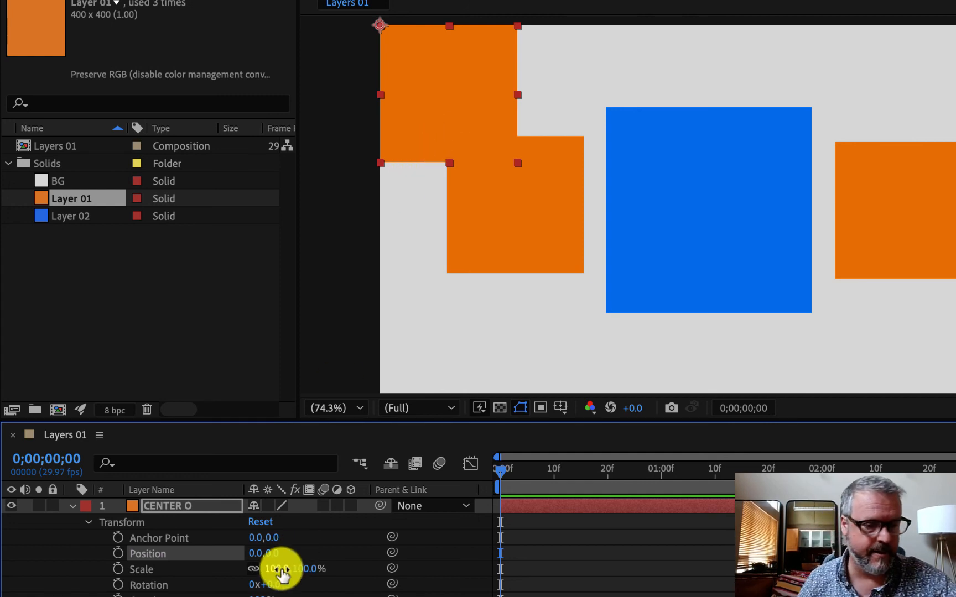
pyautogui.moveTo(274, 570)
pyautogui.mouseDown()
pyautogui.moveTo(664, 582)
pyautogui.moveTo(277, 550)
pyautogui.mouseUp()
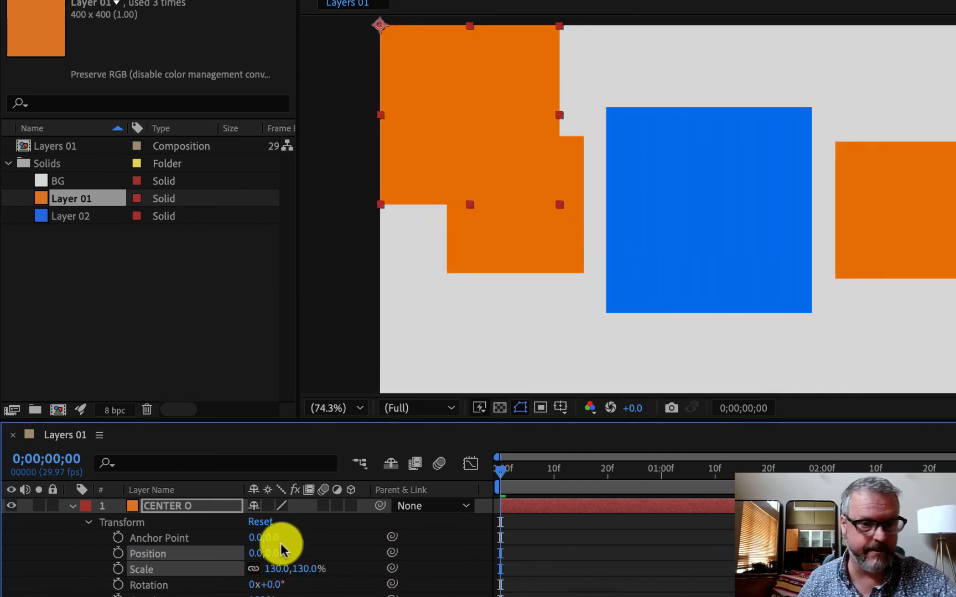
pyautogui.hotkey('ctrl', 'z')
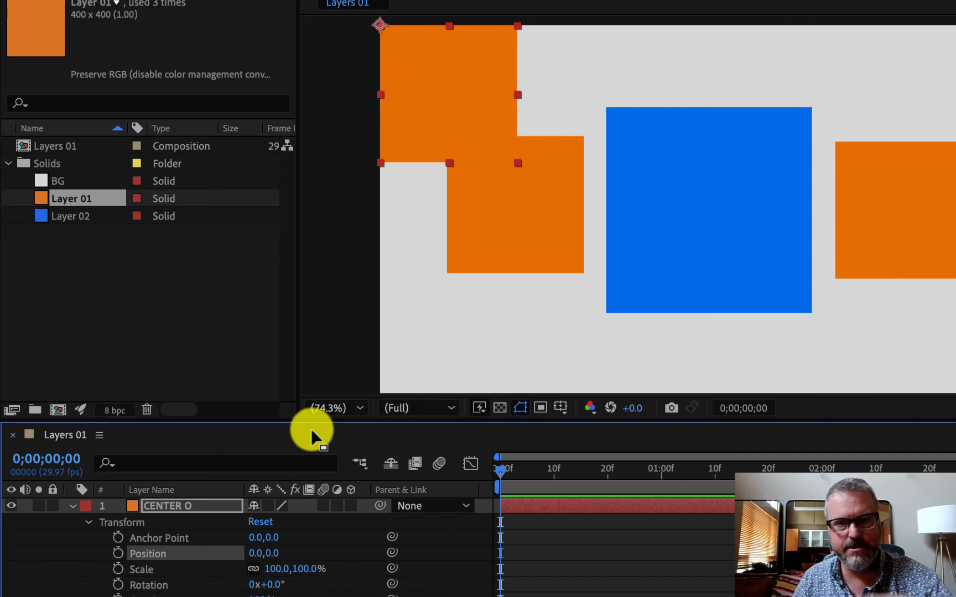
# Step: Undo CENTER O's position and anchor point changes
pyautogui.press('super+z')
pyautogui.press('super+z')
pyautogui.press('super+z')
pyautogui.press('super+z')
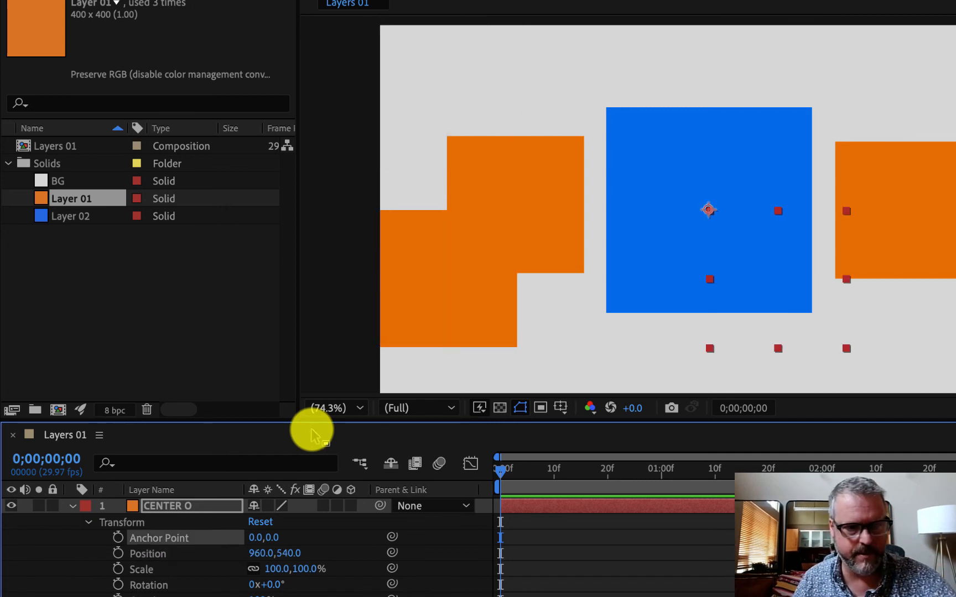
pyautogui.press('super+z')
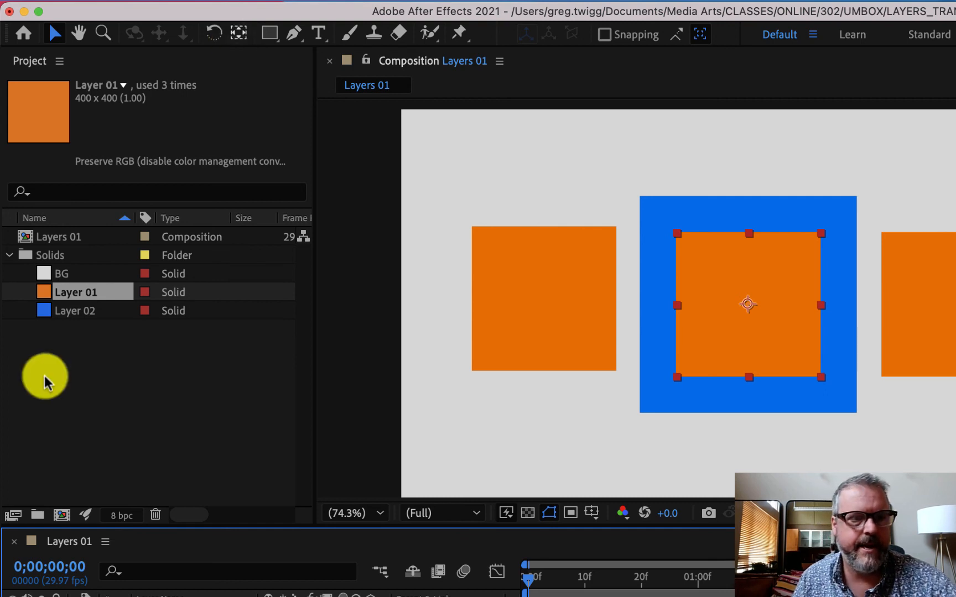
# Step: Move CENTER O's anchor point with the Pan Behind tool to about 141, 139 near the composition's upper-left corner
pyautogui.click(237, 33)
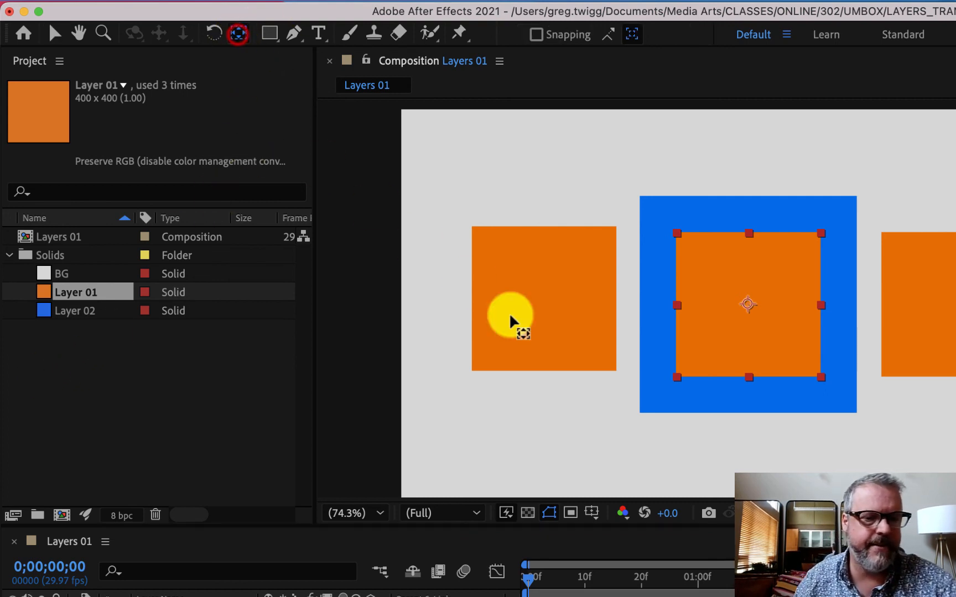
pyautogui.click(748, 307)
pyautogui.moveTo(748, 307); pyautogui.dragTo(516, 400)
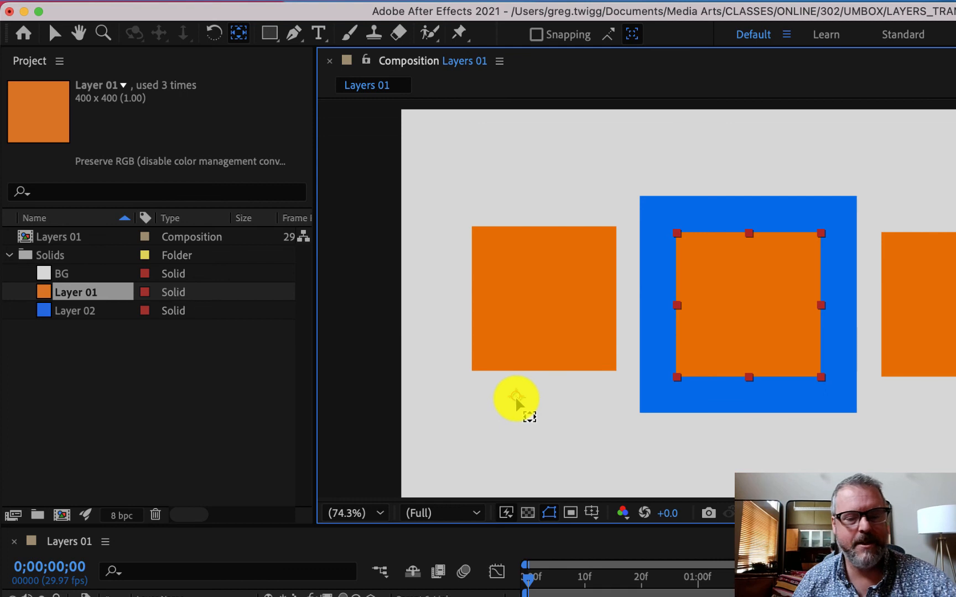
pyautogui.moveTo(516, 400); pyautogui.dragTo(516, 401)
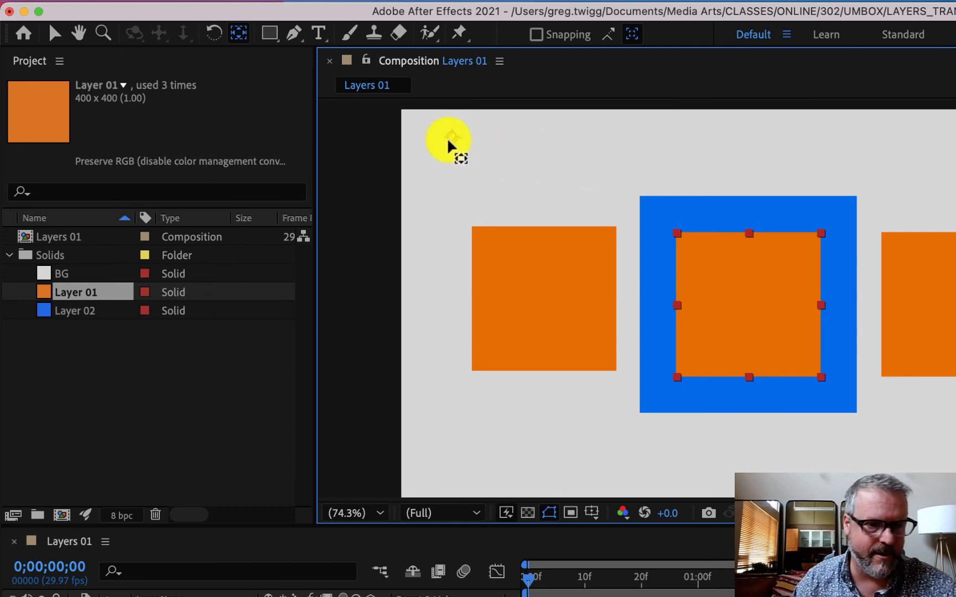
pyautogui.moveTo(437, 142); pyautogui.dragTo(452, 160)
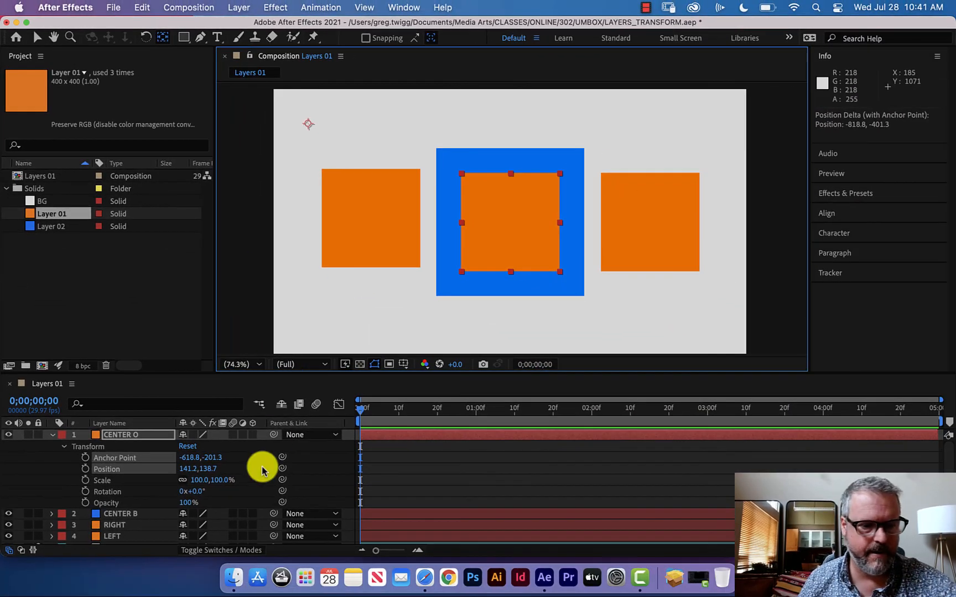
# Step: Try changing CENTER O's scale around the anchor point outside the square, and undo the trial changes
pyautogui.moveTo(219, 479); pyautogui.dragTo(140, 450)
pyautogui.press('super+z')
pyautogui.press('super+z')
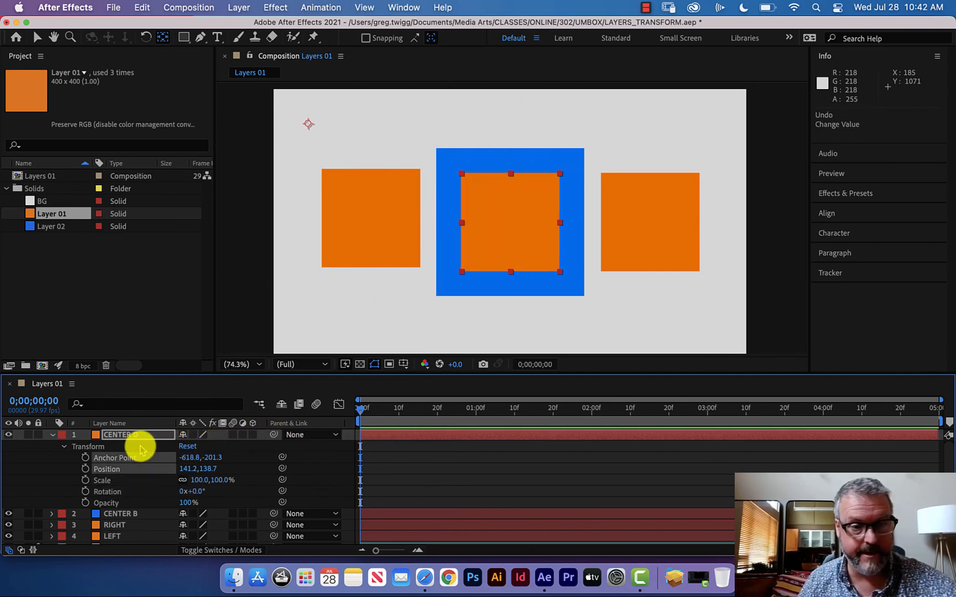
# Step: Undo the Pan Behind move of CENTER O's anchor point and return to the Selection tool
pyautogui.press('super+z')
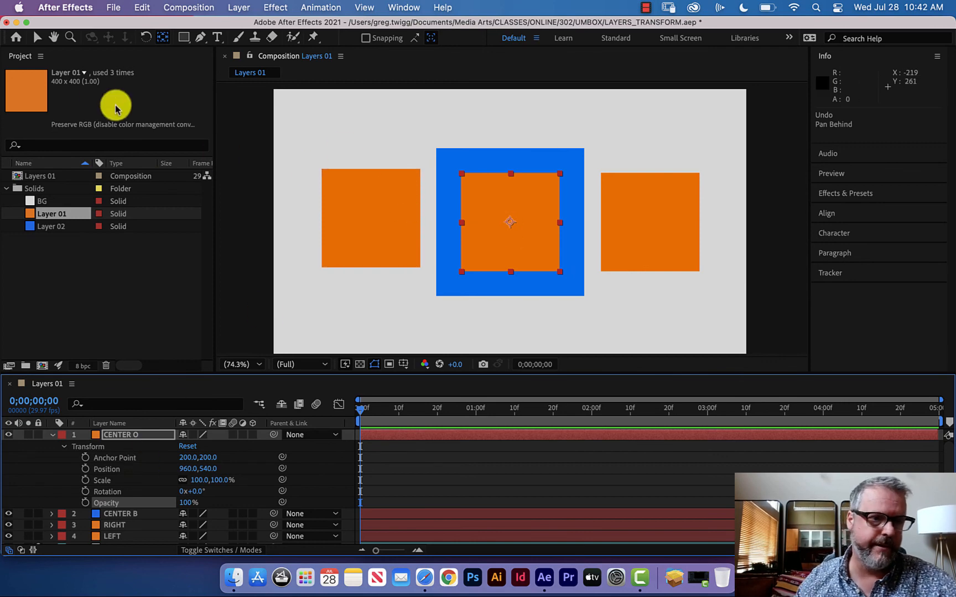
pyautogui.click(38, 38)
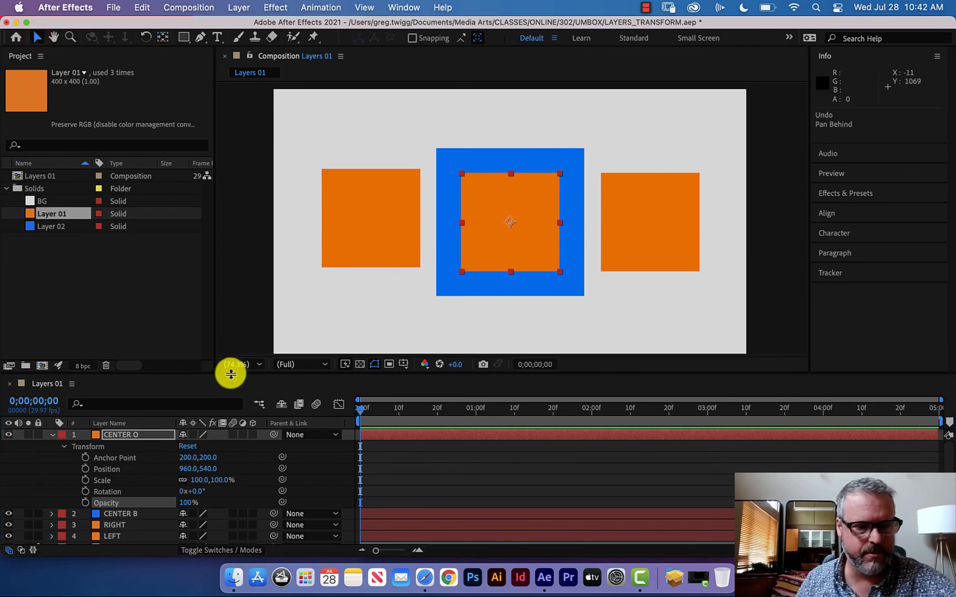